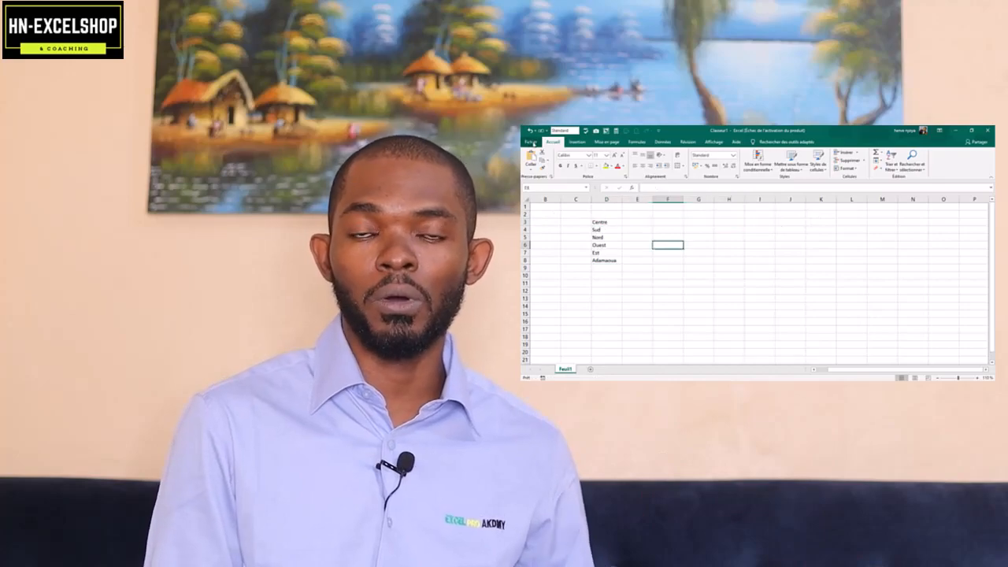
- Import cells D3:D8 as a custom list containing Centre, Sud, Nord, Ouest, Est and Adamaoua
{"action": "left_click", "coordinate": [878, 297]}
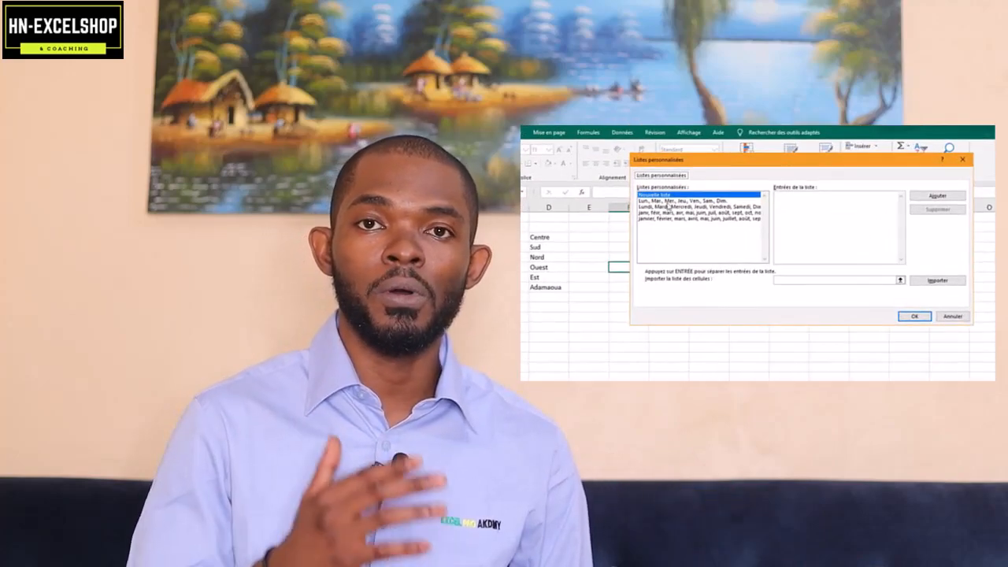
{"action": "left_click", "coordinate": [900, 281]}
{"action": "left_click_drag", "start_coordinate": [543, 237], "coordinate": [545, 287]}
{"action": "left_click", "coordinate": [968, 171]}
{"action": "left_click", "coordinate": [937, 280]}
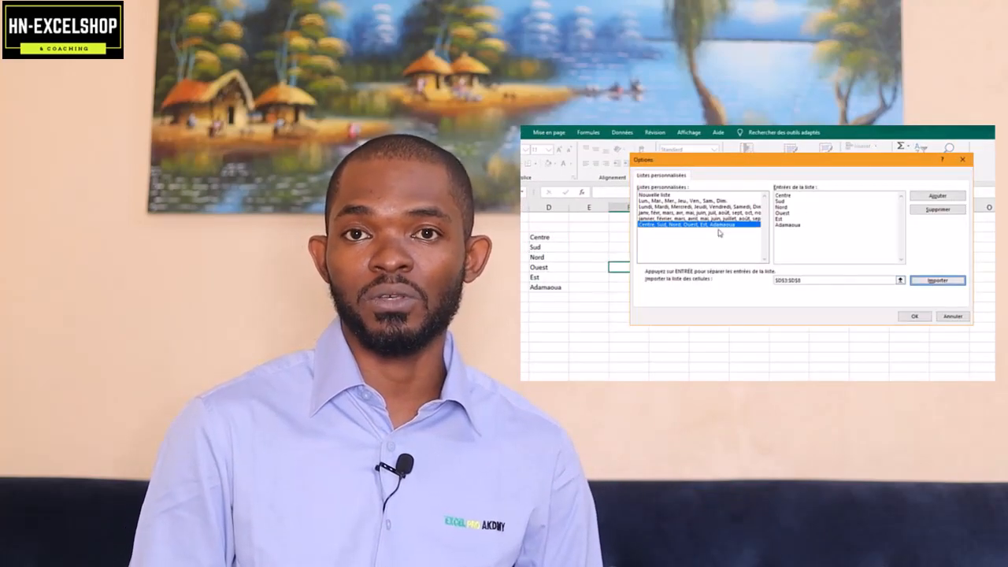
{"action": "left_click", "coordinate": [914, 315]}
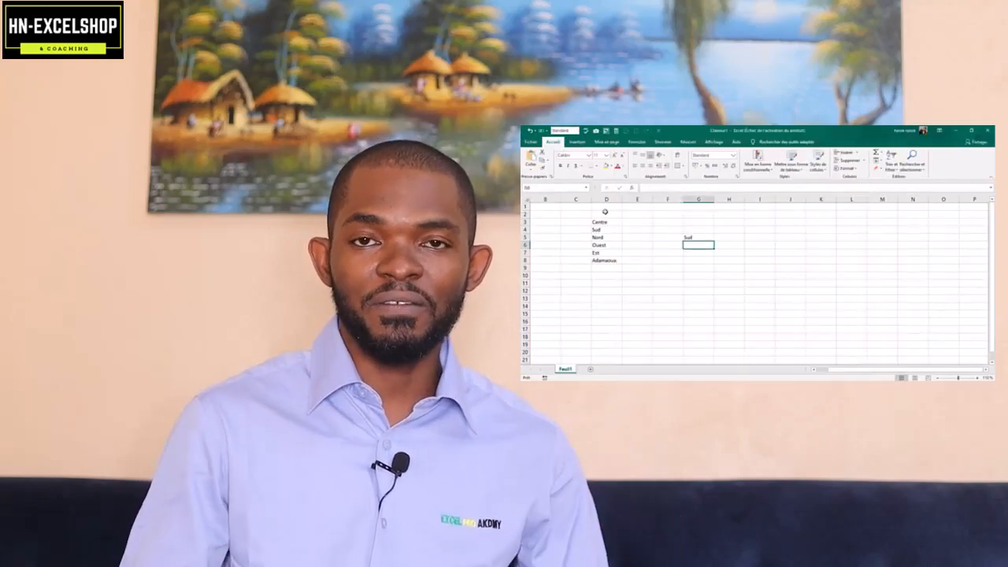
- Extend "Sud" from cell G5 across the row and down the sheet as a custom list series
{"action": "left_click_drag", "start_coordinate": [714, 241], "coordinate": [866, 241]}
{"action": "left_click_drag", "start_coordinate": [775, 241], "coordinate": [776, 302]}
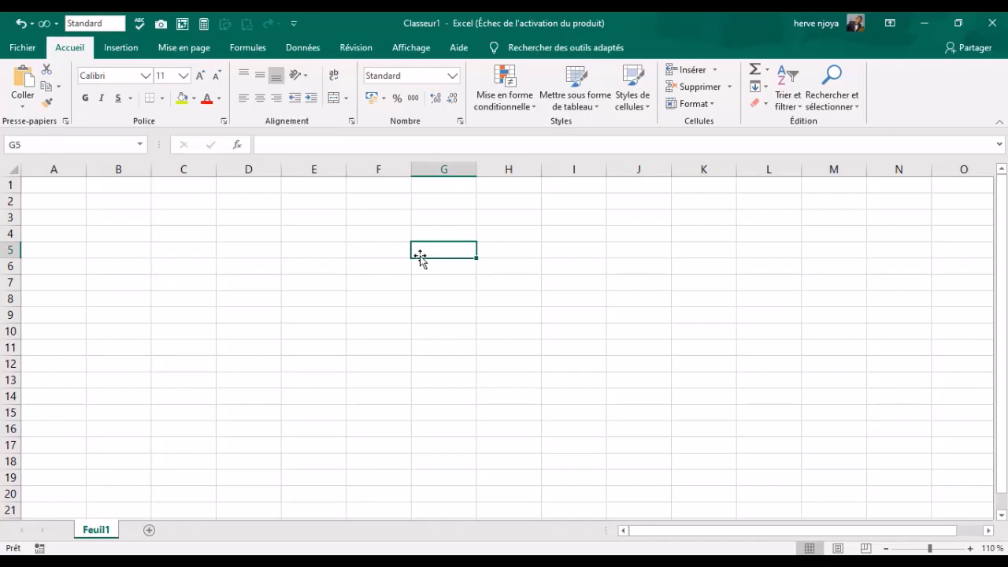
- Enter the text "franc", the number 12555 and the date 01/02/2020 in cells C4 to C6
{"action": "left_click", "coordinate": [185, 234]}
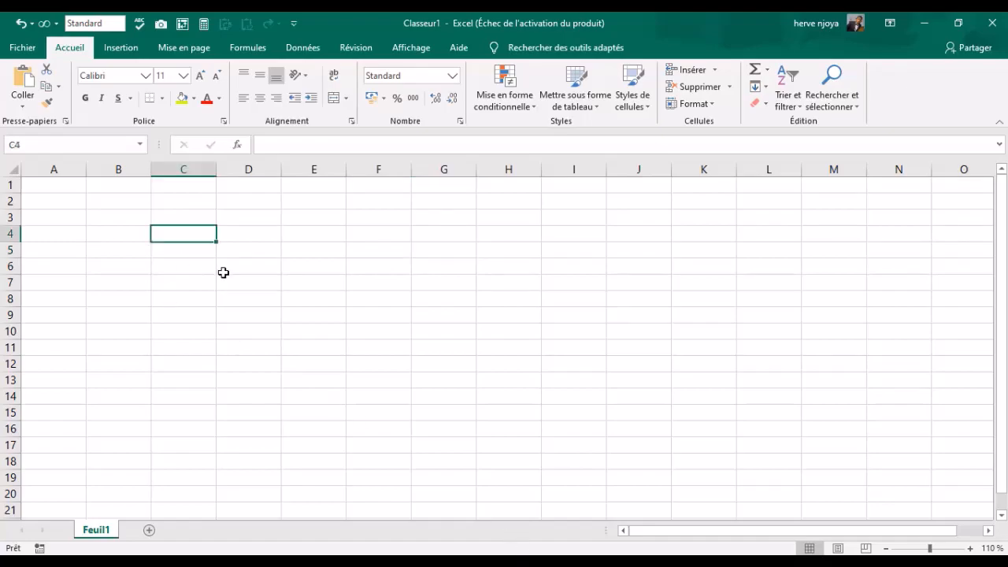
{"action": "type", "text": "franc"}
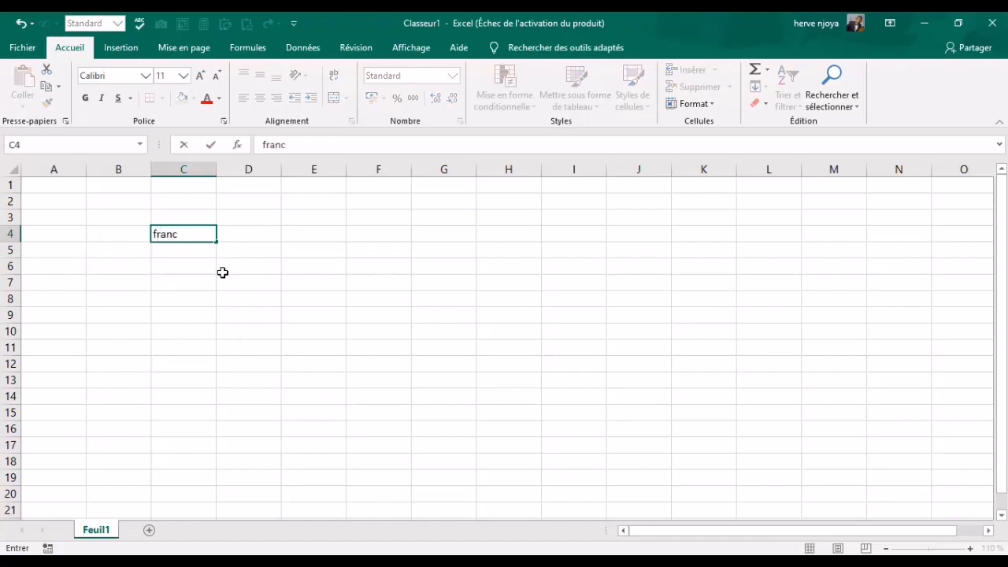
{"action": "key", "text": "Return"}
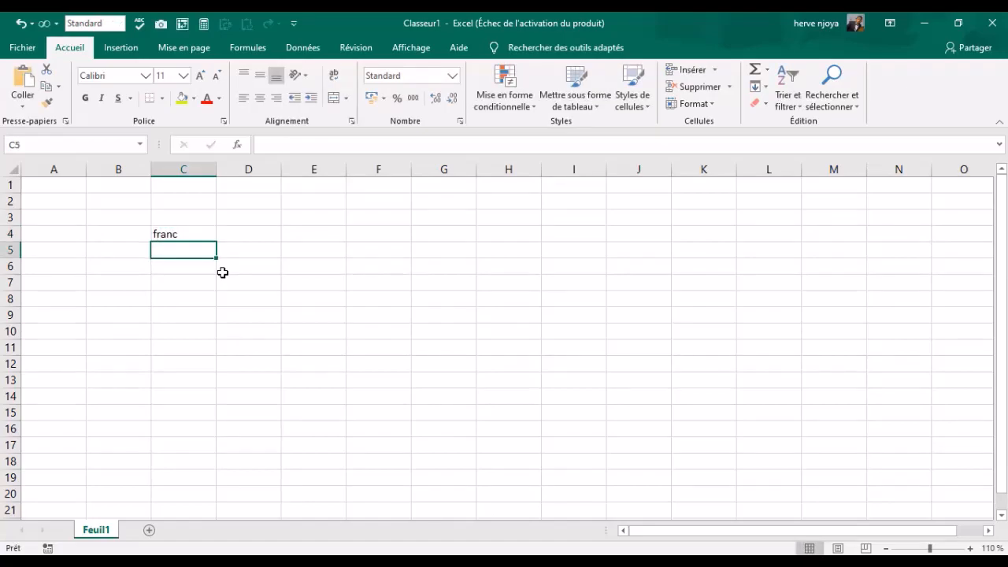
{"action": "type", "text": "12555"}
{"action": "key", "text": "ctrl+Return"}
{"action": "key", "text": "Return"}
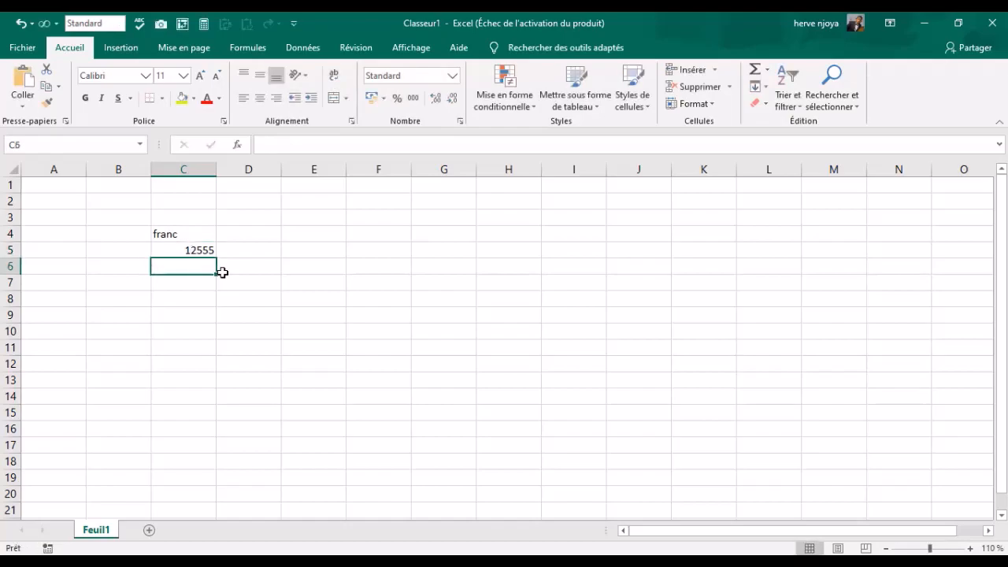
{"action": "type", "text": "01/"}
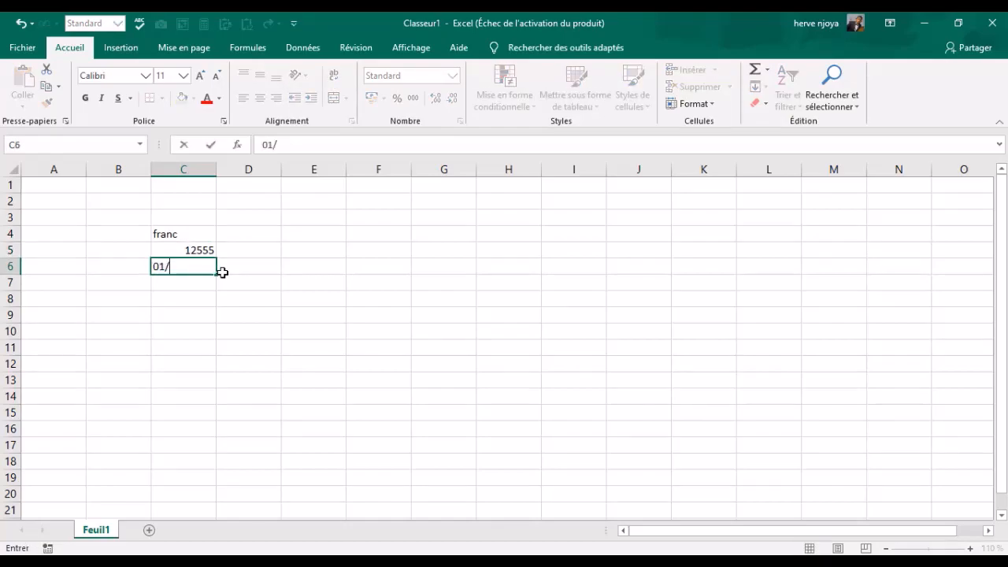
{"action": "type", "text": "02/2020"}
{"action": "key", "text": "Return"}
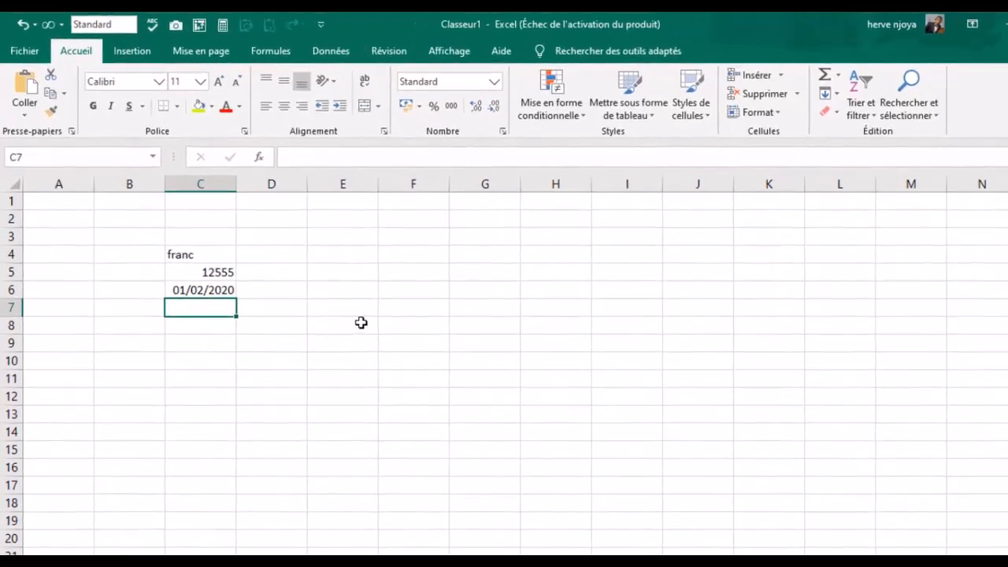
- Enter "lundi" in cell E3
{"action": "left_click", "coordinate": [353, 252]}
{"action": "type", "text": "lundi"}
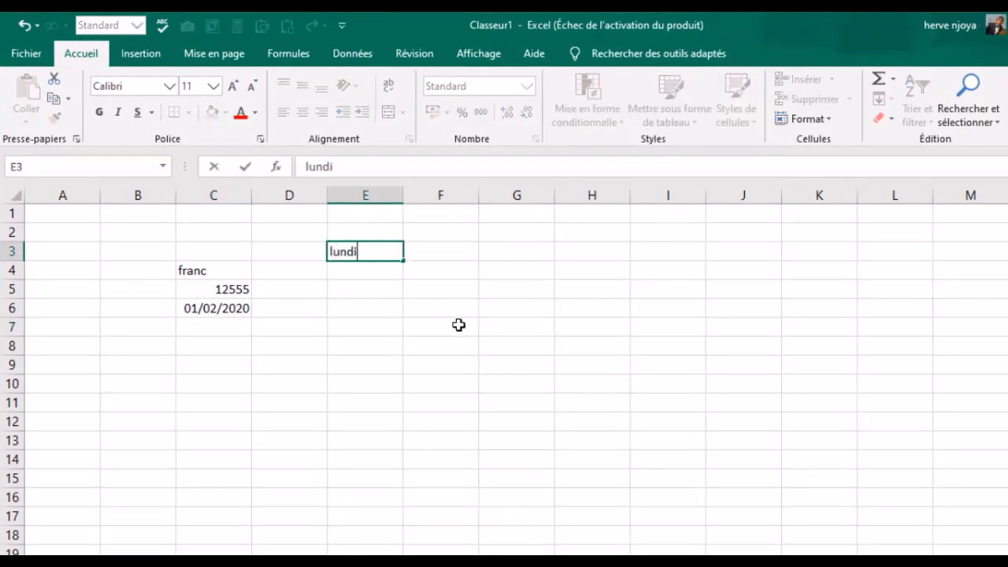
{"action": "key", "text": "Return"}
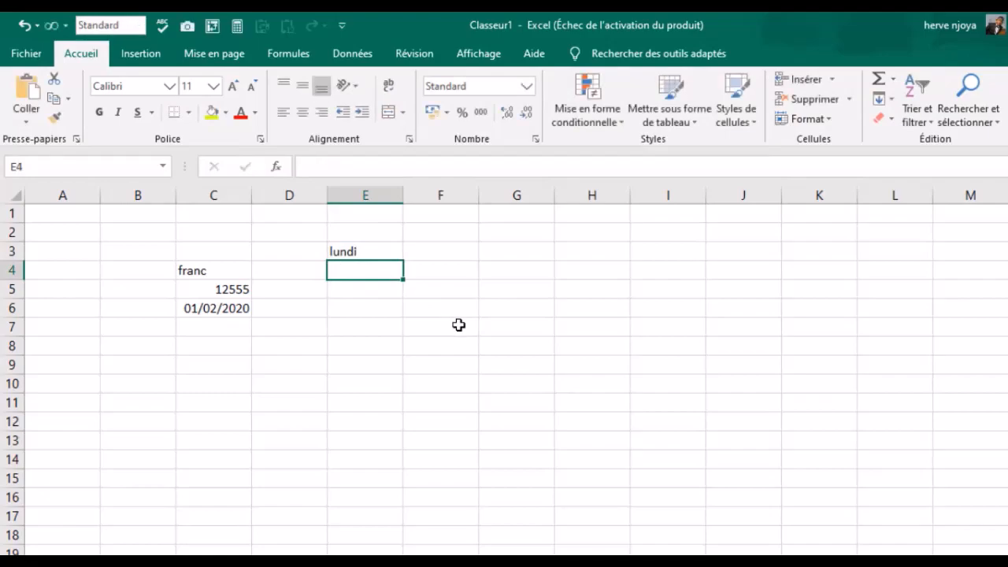
{"action": "left_click", "coordinate": [387, 250]}
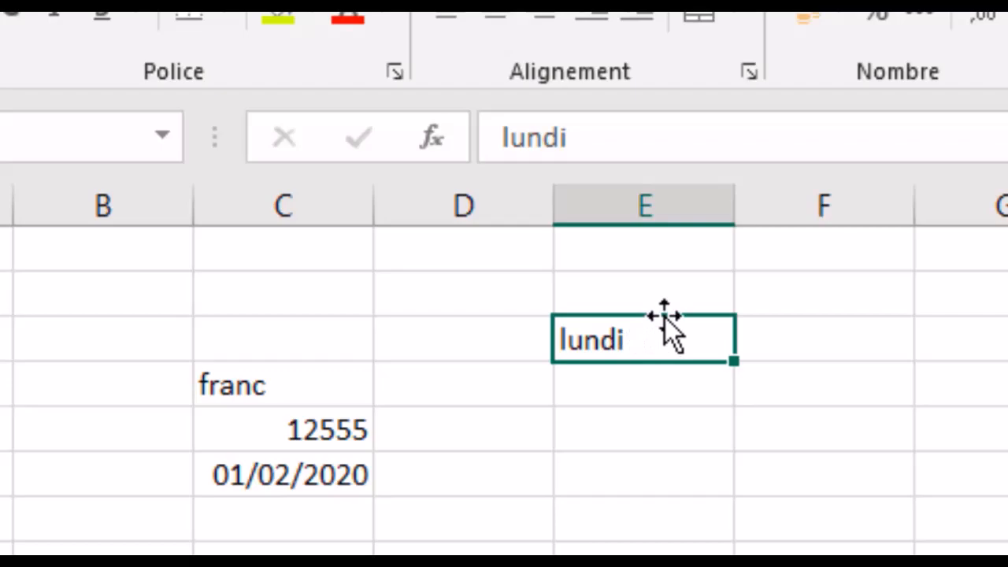
{"action": "left_click_drag", "start_coordinate": [664, 317], "coordinate": [786, 394]}
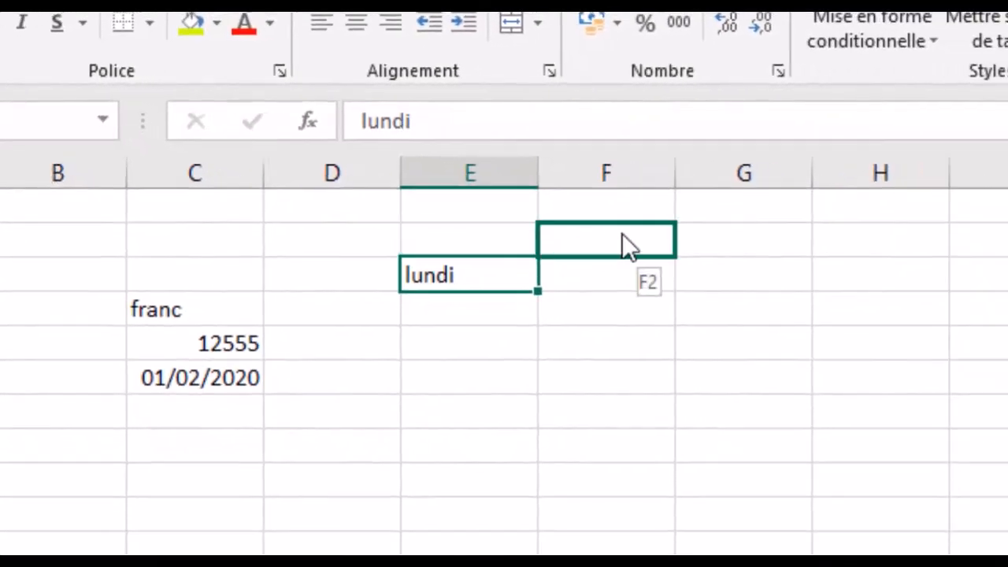
{"action": "left_click_drag", "start_coordinate": [541, 293], "coordinate": [452, 274]}
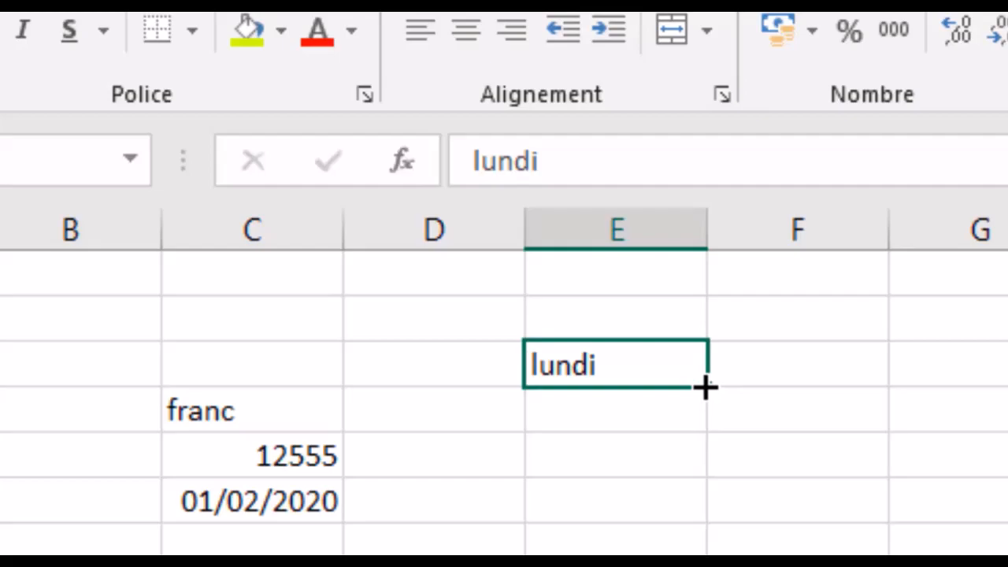
- Extend "lundi" from E3 as a weekday series down to E11 and across to M3
{"action": "left_click_drag", "start_coordinate": [705, 387], "coordinate": [702, 429]}
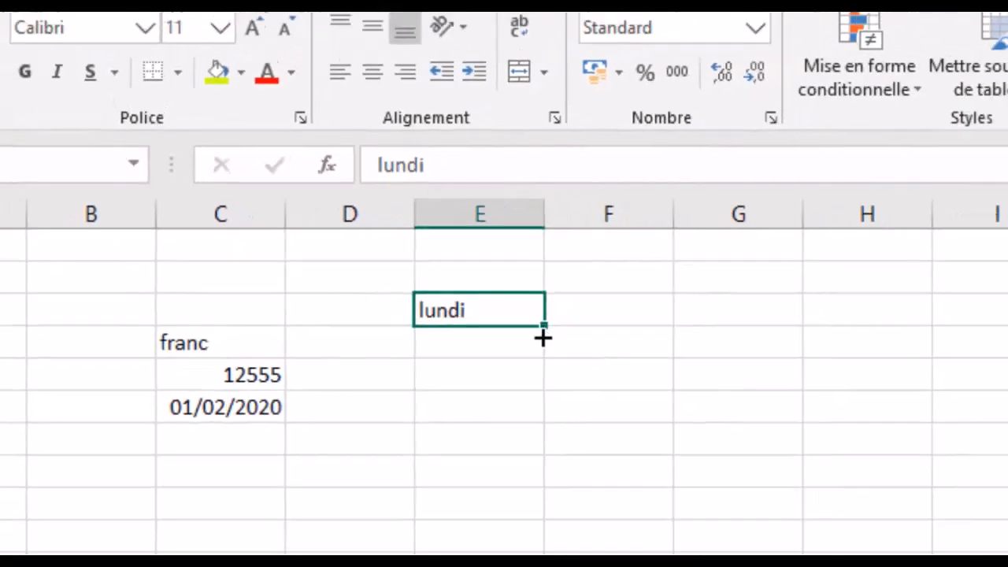
{"action": "left_click_drag", "start_coordinate": [378, 282], "coordinate": [365, 424]}
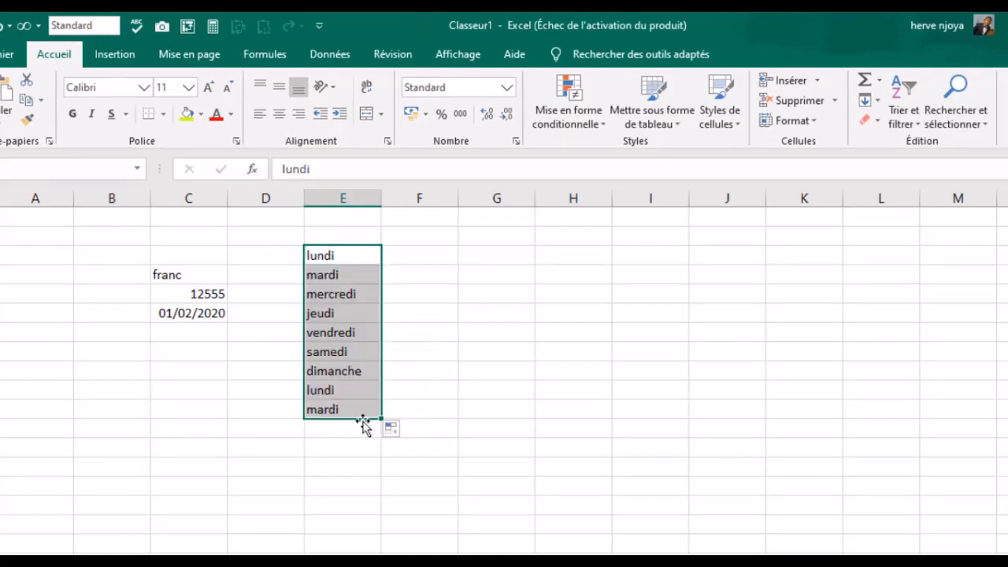
{"action": "left_click", "coordinate": [331, 257]}
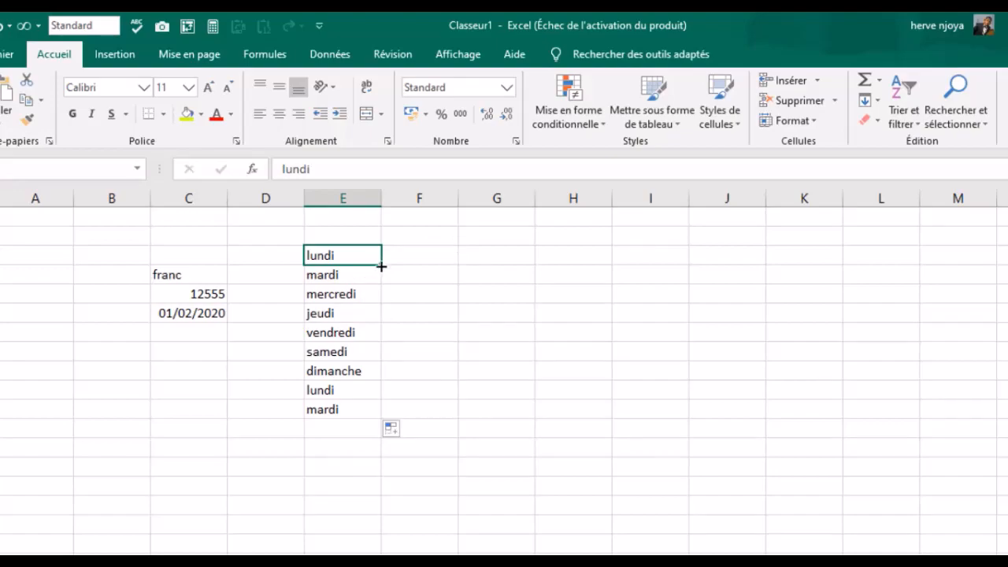
{"action": "left_click_drag", "start_coordinate": [381, 267], "coordinate": [1002, 263]}
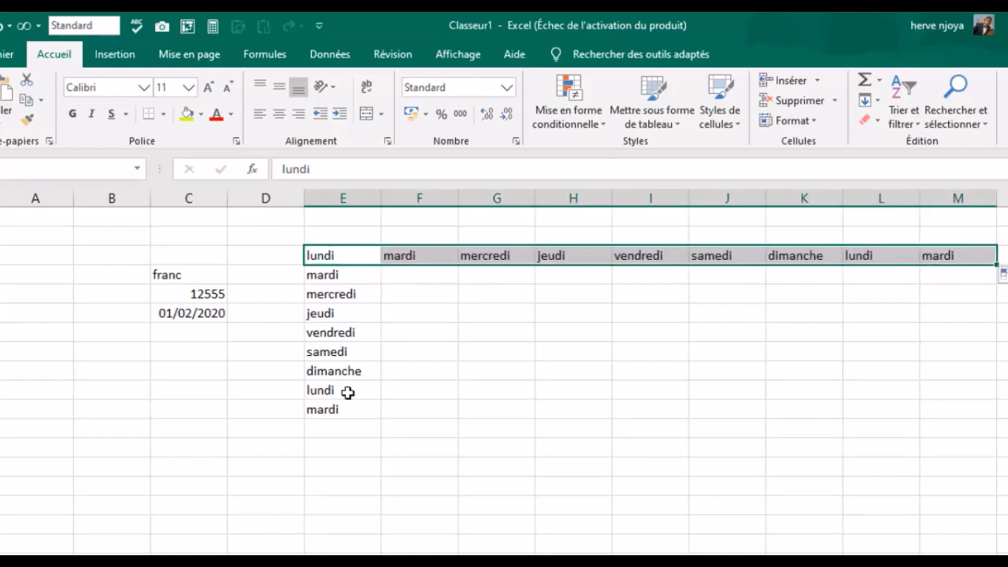
- Enter "janvier" in cell G6
{"action": "left_click", "coordinate": [415, 347]}
{"action": "left_click", "coordinate": [499, 313]}
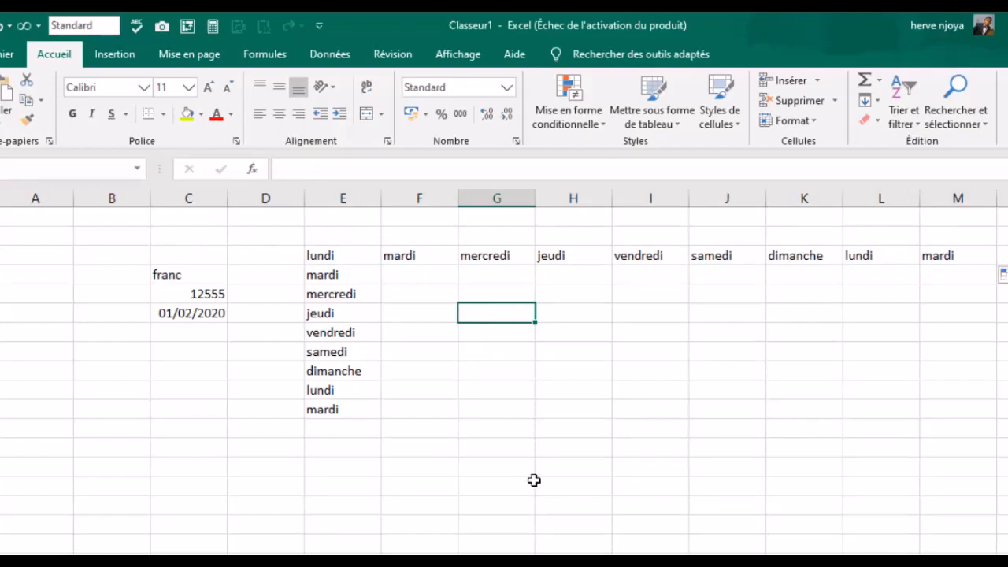
{"action": "type", "text": "janvie"}
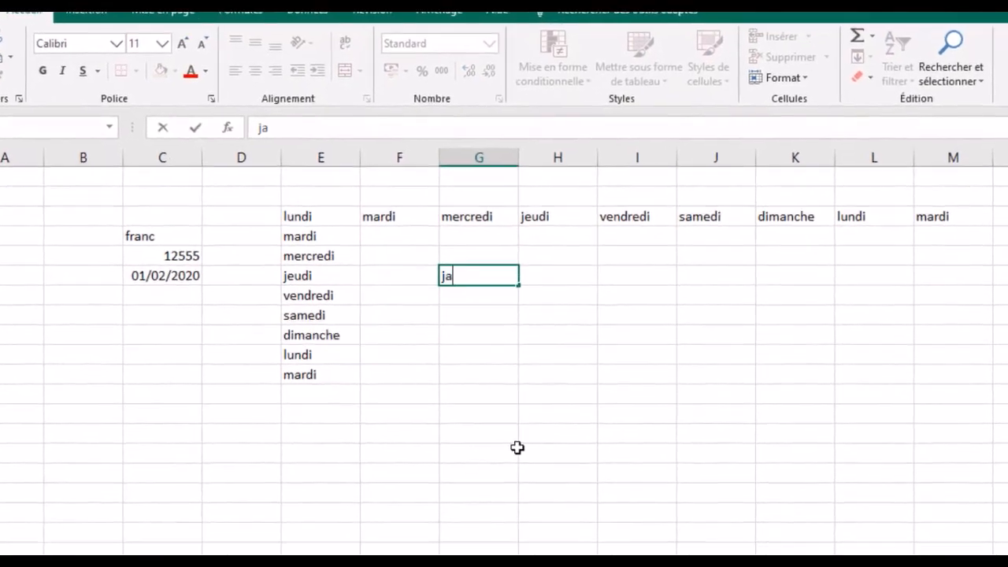
{"action": "type", "text": "r"}
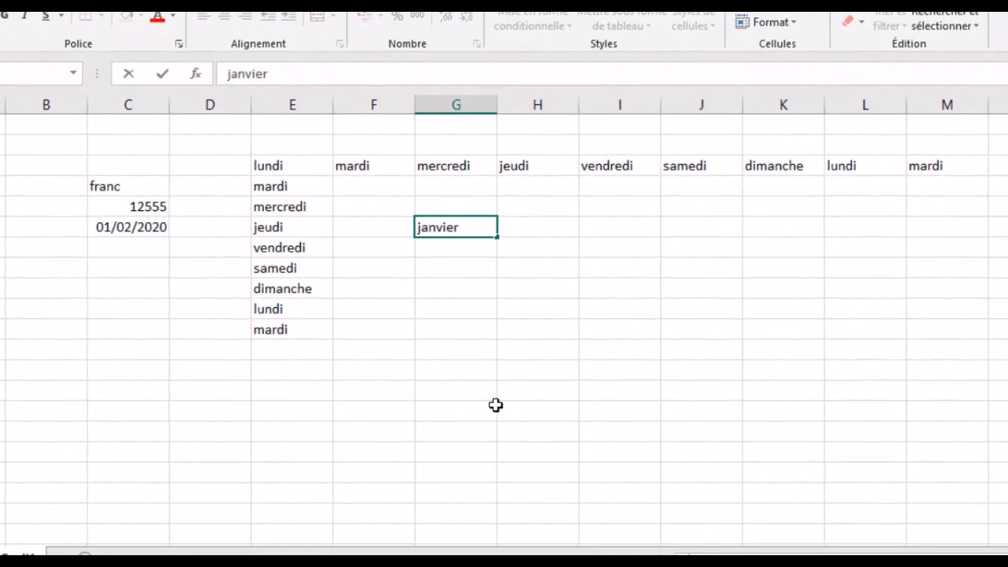
{"action": "key", "text": "Return"}
- Extend "janvier" from G6 as a month series down to G17 and across to M6
{"action": "left_click", "coordinate": [445, 223]}
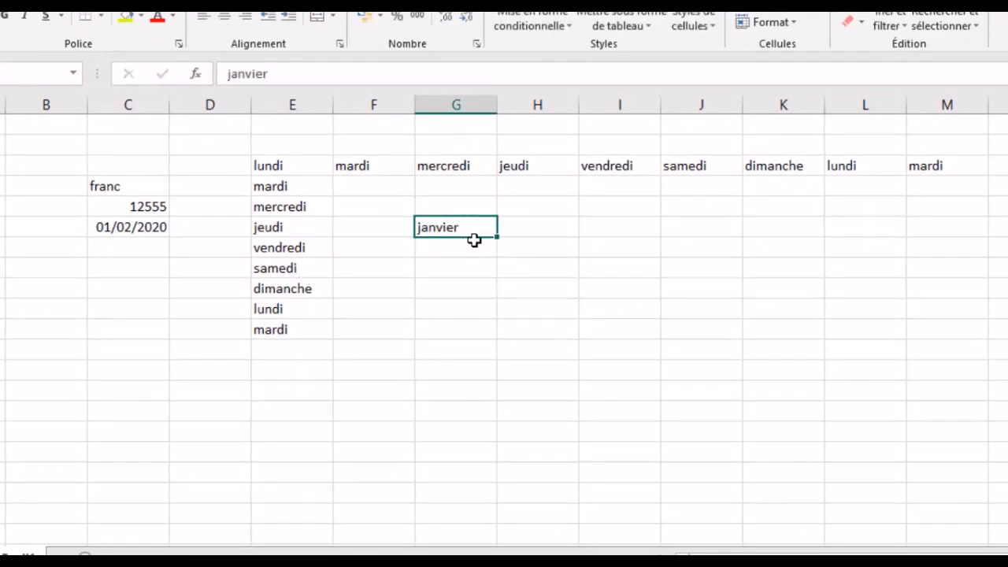
{"action": "left_click_drag", "start_coordinate": [497, 244], "coordinate": [494, 465]}
{"action": "left_click", "coordinate": [468, 227]}
{"action": "left_click_drag", "start_coordinate": [513, 236], "coordinate": [997, 252]}
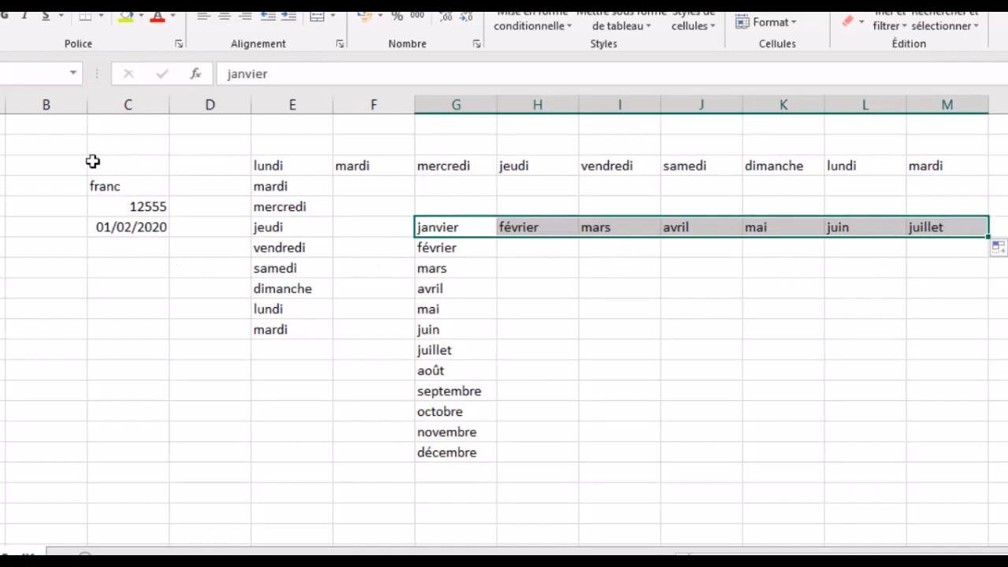
- Clear all entries on the sheet, and build an abbreviated weekday series from "lun" in C3 down to C11
{"action": "left_click_drag", "start_coordinate": [50, 158], "coordinate": [976, 351]}
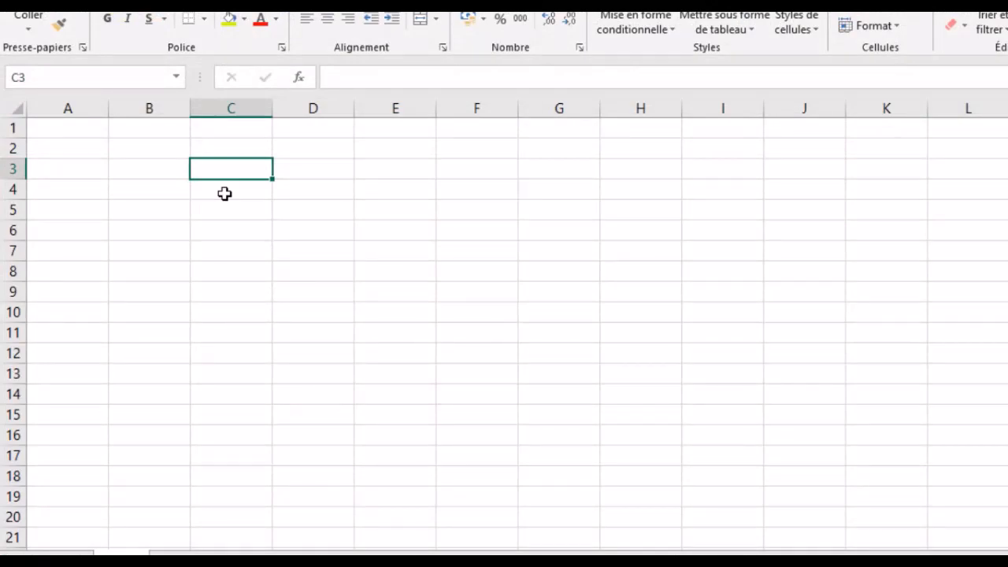
{"action": "type", "text": "lun"}
{"action": "key", "text": "Return"}
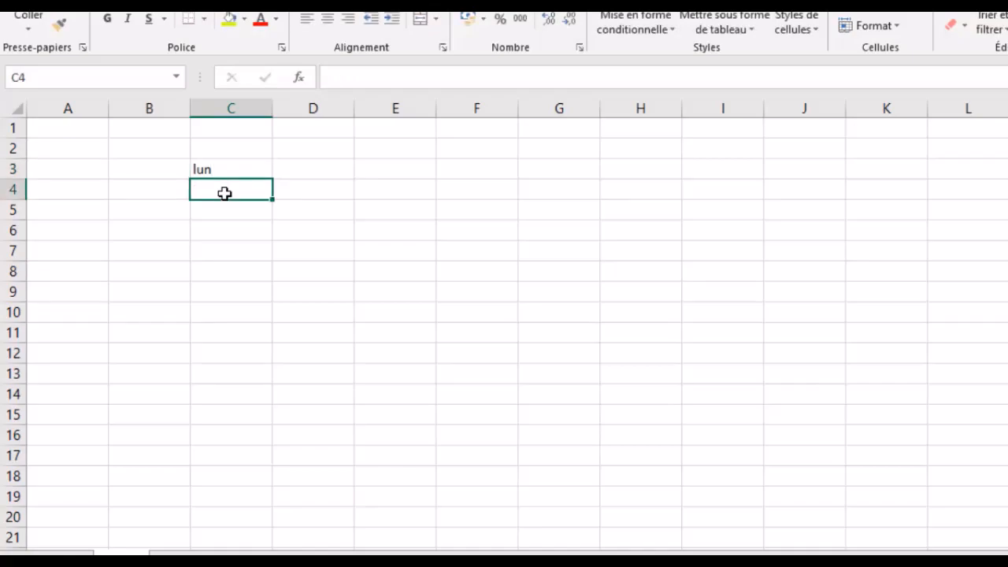
{"action": "left_click", "coordinate": [263, 171]}
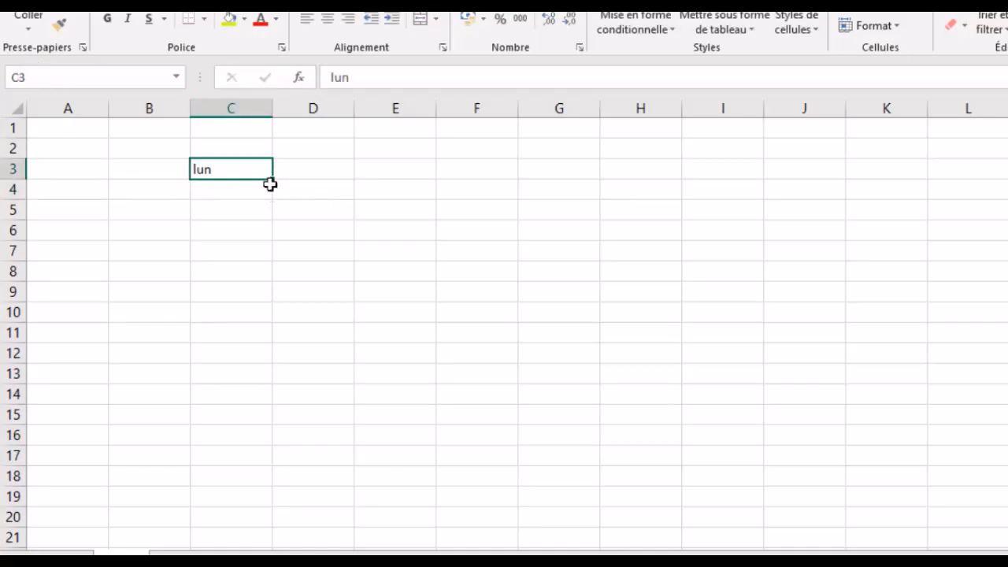
{"action": "left_click_drag", "start_coordinate": [273, 180], "coordinate": [274, 335]}
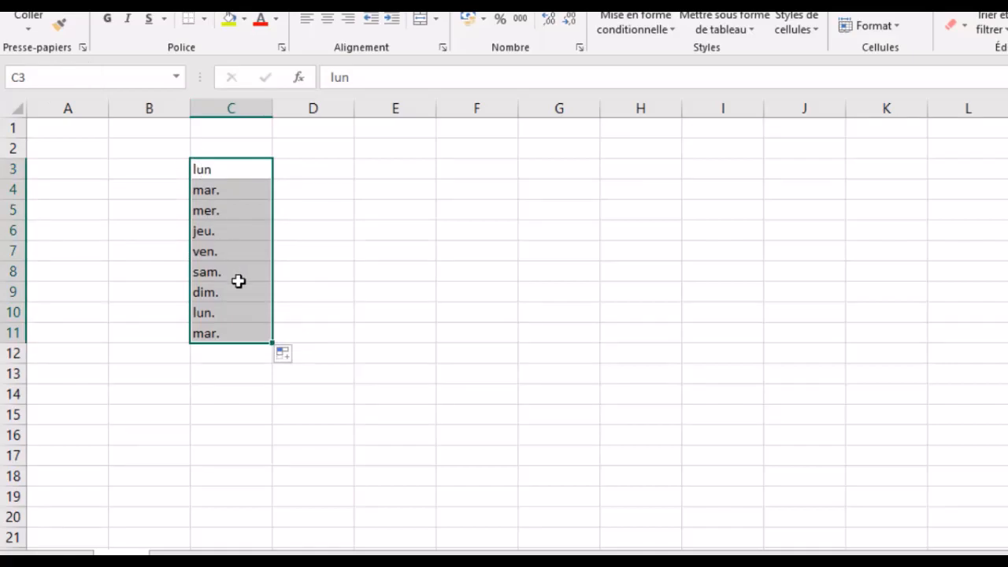
- Enter "janv" in cell E3 and extend it across row 3 as an abbreviated month series
{"action": "left_click", "coordinate": [378, 175]}
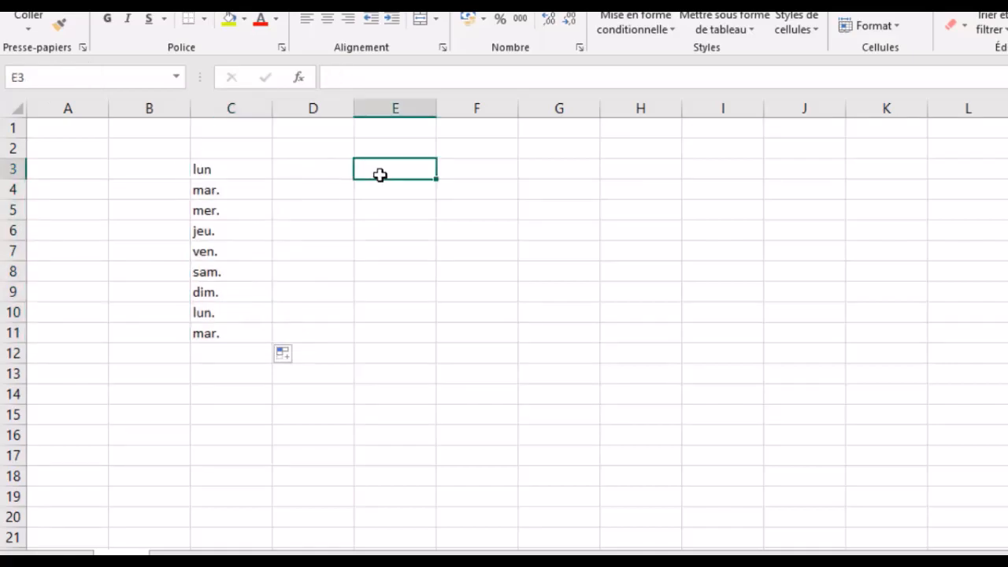
{"action": "type", "text": "janv"}
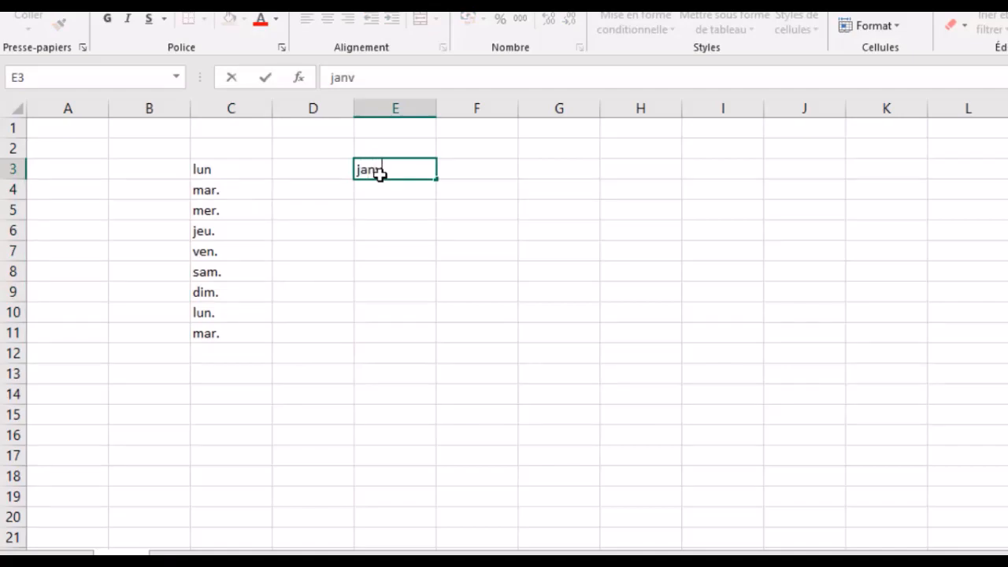
{"action": "key", "text": "Return"}
{"action": "left_click", "coordinate": [397, 172]}
{"action": "left_click_drag", "start_coordinate": [438, 180], "coordinate": [1007, 220]}
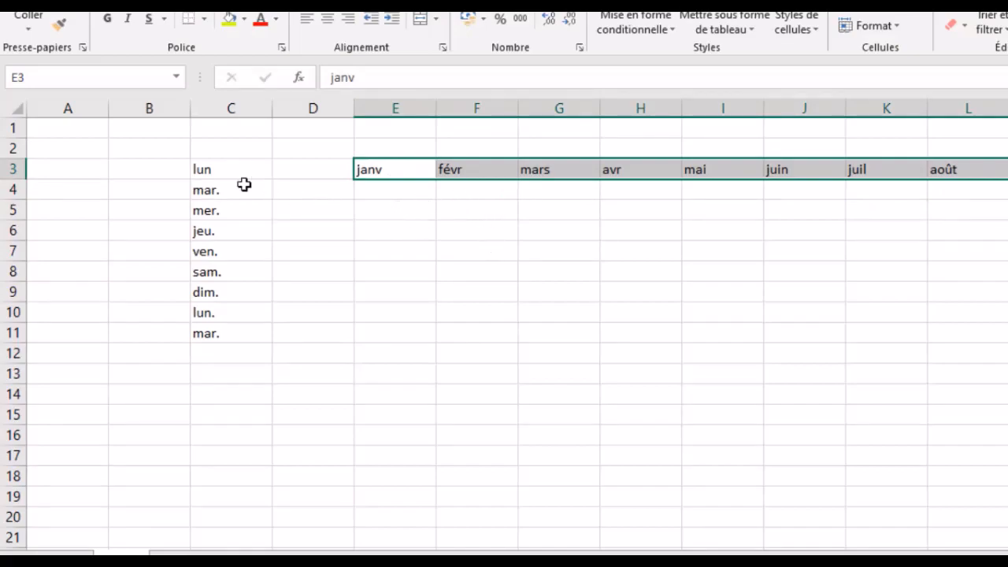
- Clear the abbreviated weekday and month series from the sheet
{"action": "left_click_drag", "start_coordinate": [193, 156], "coordinate": [952, 431]}
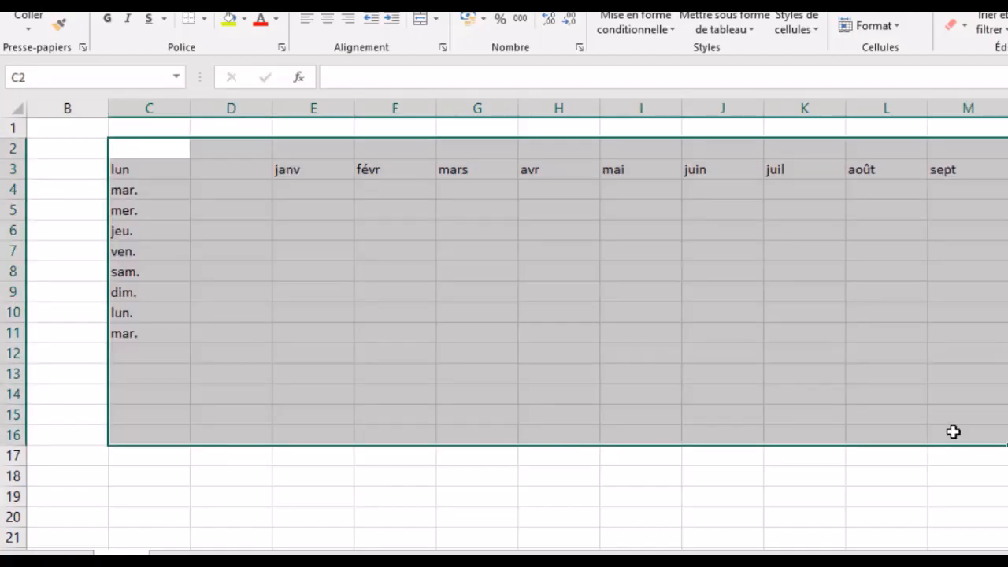
{"action": "key", "text": "Delete"}
{"action": "left_click", "coordinate": [151, 196]}
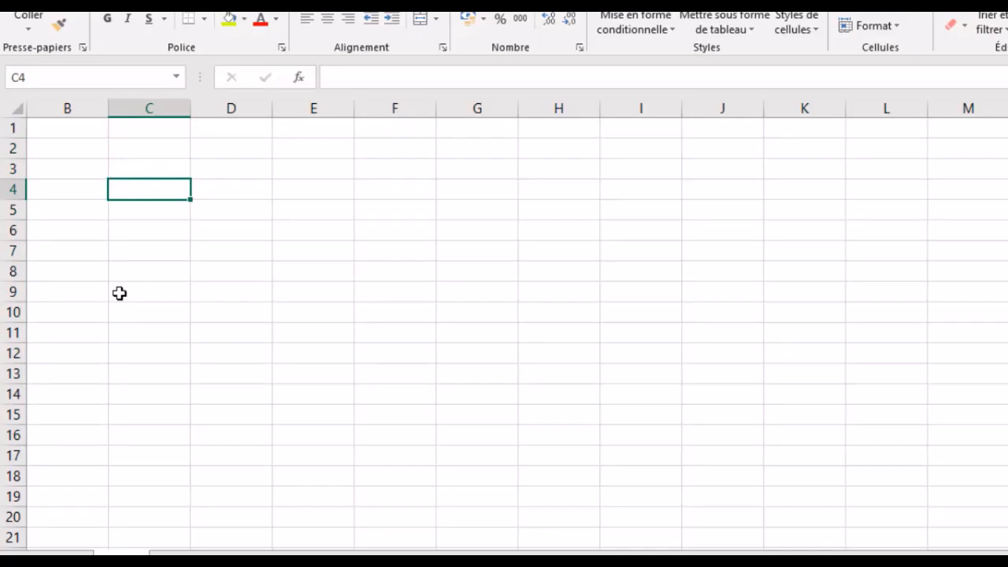
{"action": "left_click", "coordinate": [140, 166]}
{"action": "left_click", "coordinate": [214, 172]}
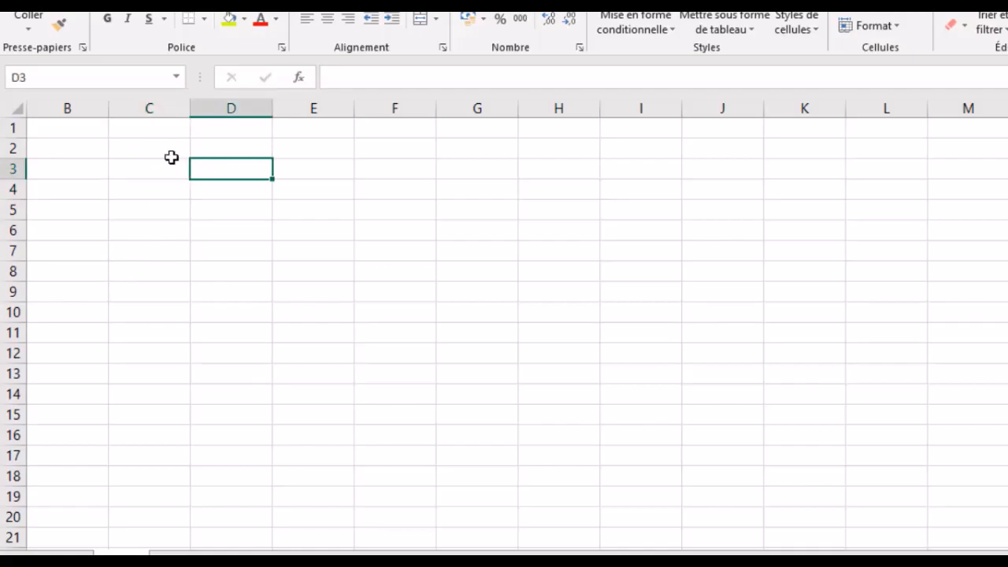
{"action": "left_click", "coordinate": [146, 148]}
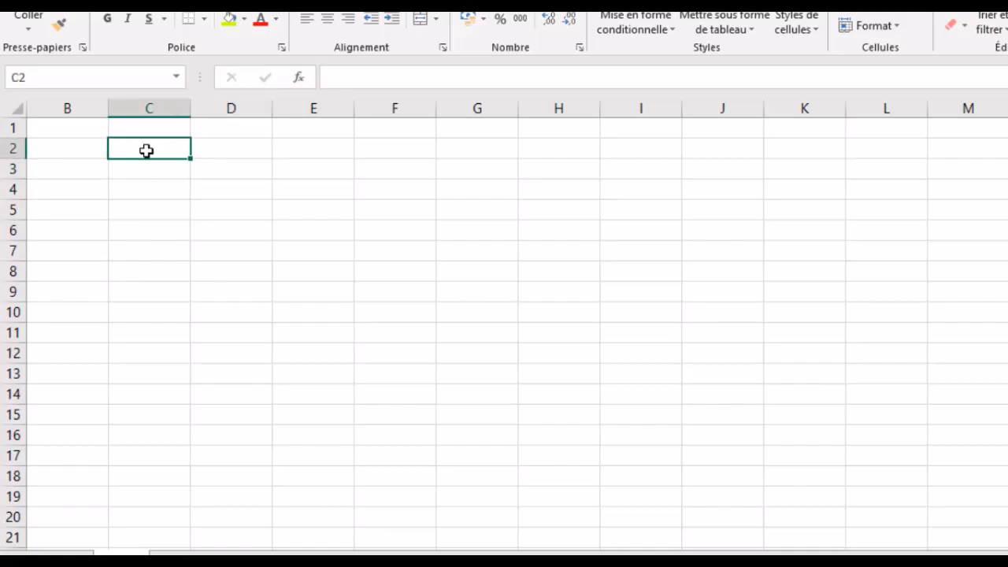
- Enter 1 in cell D2 and copy it down to D9
{"action": "left_click", "coordinate": [236, 150]}
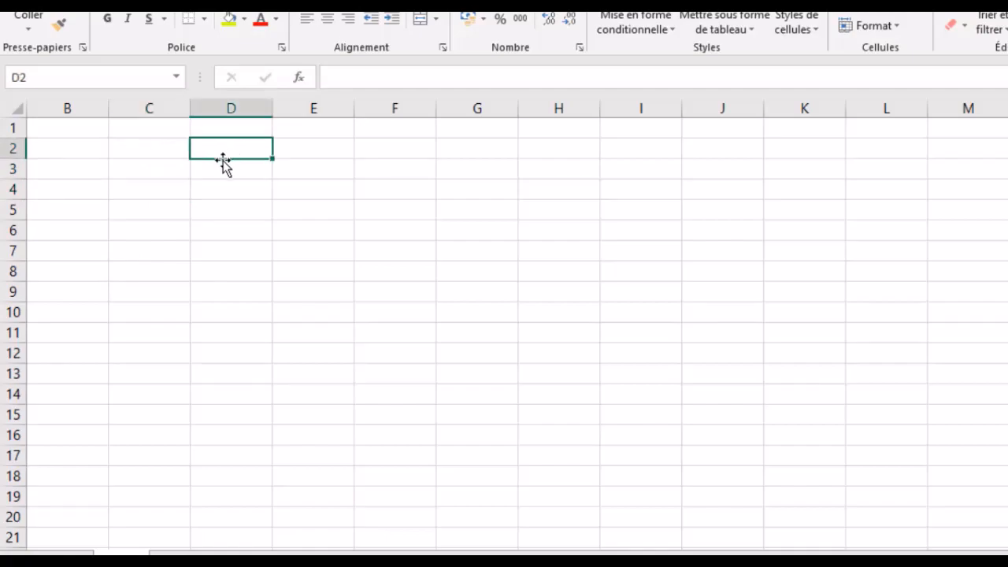
{"action": "type", "text": "1"}
{"action": "key", "text": "Return"}
{"action": "left_click", "coordinate": [252, 151]}
{"action": "left_click_drag", "start_coordinate": [272, 159], "coordinate": [277, 304]}
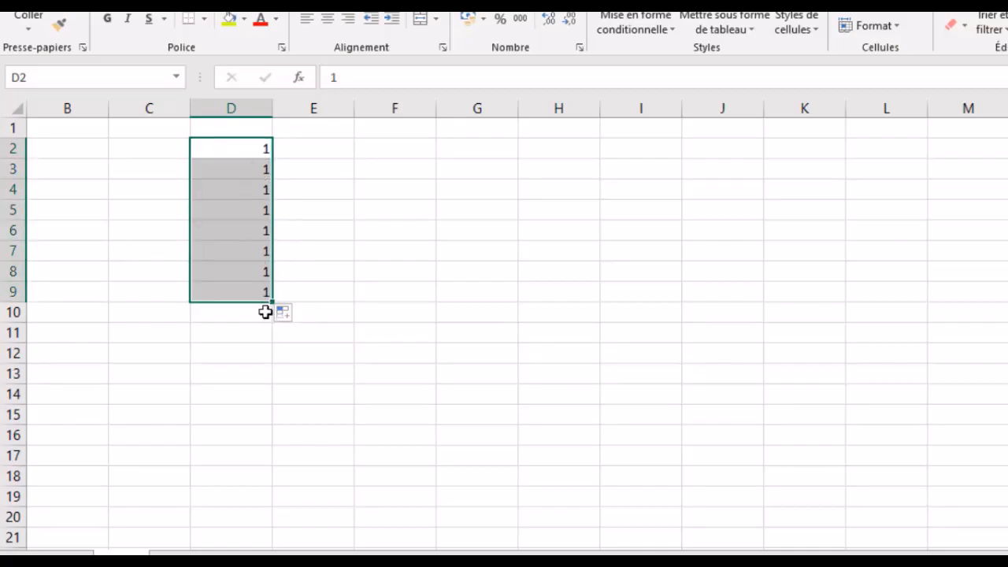
- Enter 1 in cell E2 and fill it down to E16 as a series increasing by one
{"action": "left_click", "coordinate": [323, 148]}
{"action": "left_click", "coordinate": [390, 156]}
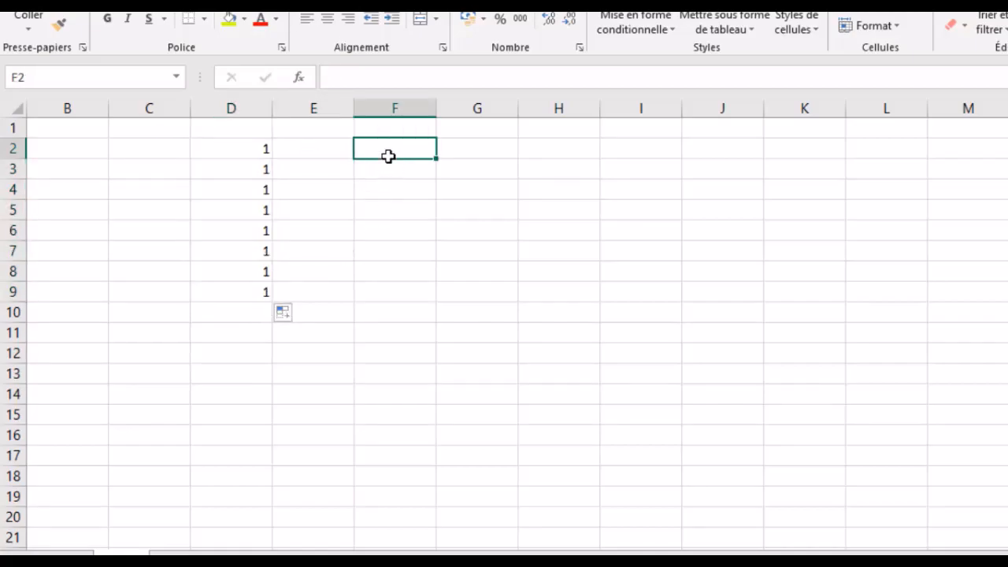
{"action": "left_click", "coordinate": [326, 154]}
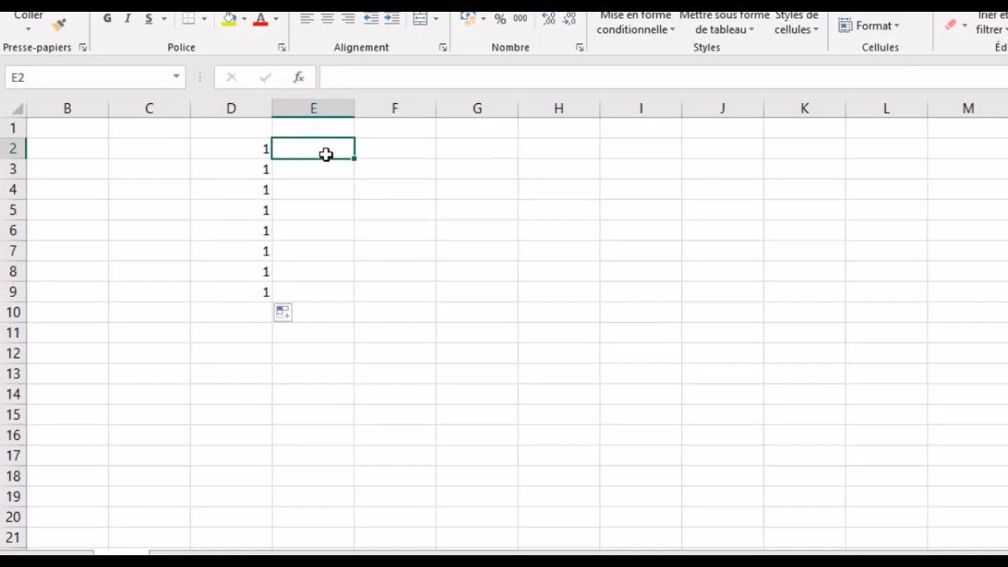
{"action": "type", "text": "1"}
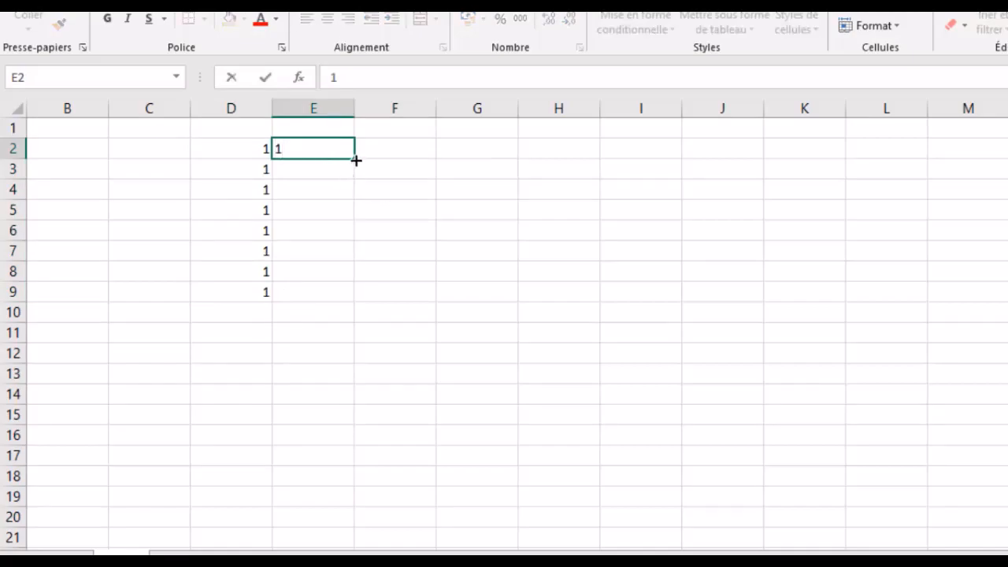
{"action": "key", "text": "ctrl"}
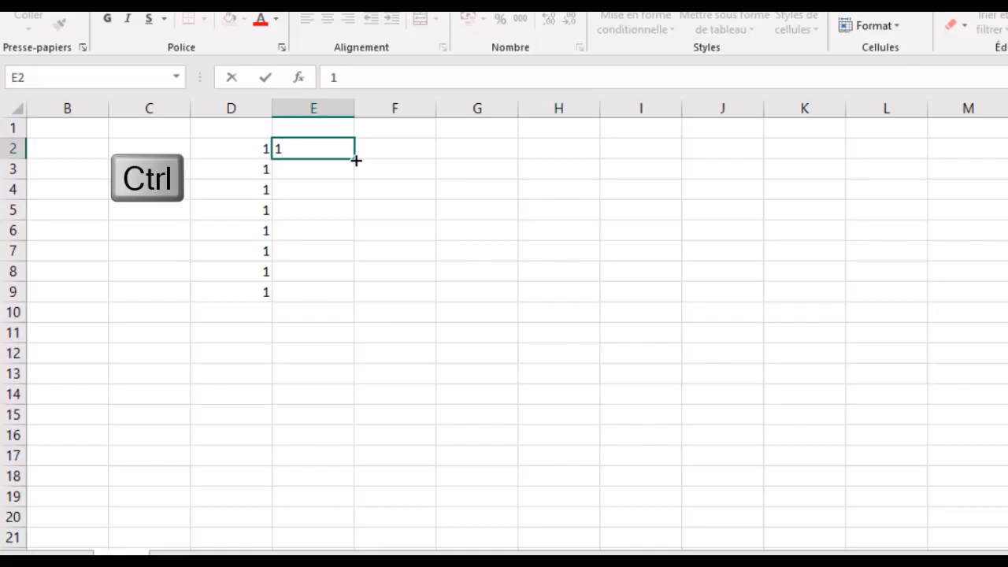
{"action": "key", "text": "ctrl+Return"}
{"action": "left_click_drag", "start_coordinate": [357, 157], "coordinate": [344, 439]}
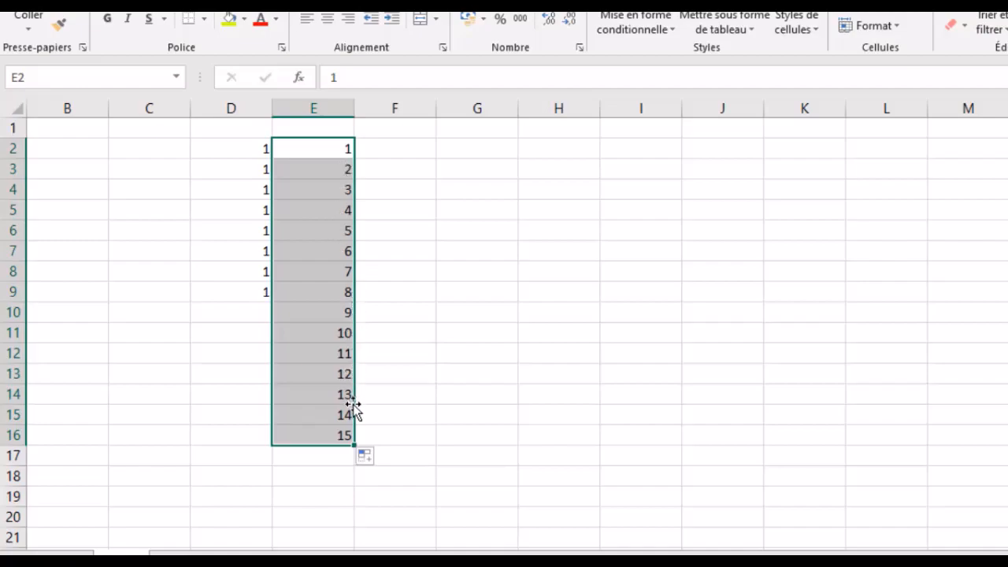
- Enter 10 in G2 and 20 in G3, and extend the pair as a series down to G17
{"action": "left_click", "coordinate": [461, 149]}
{"action": "type", "text": "10"}
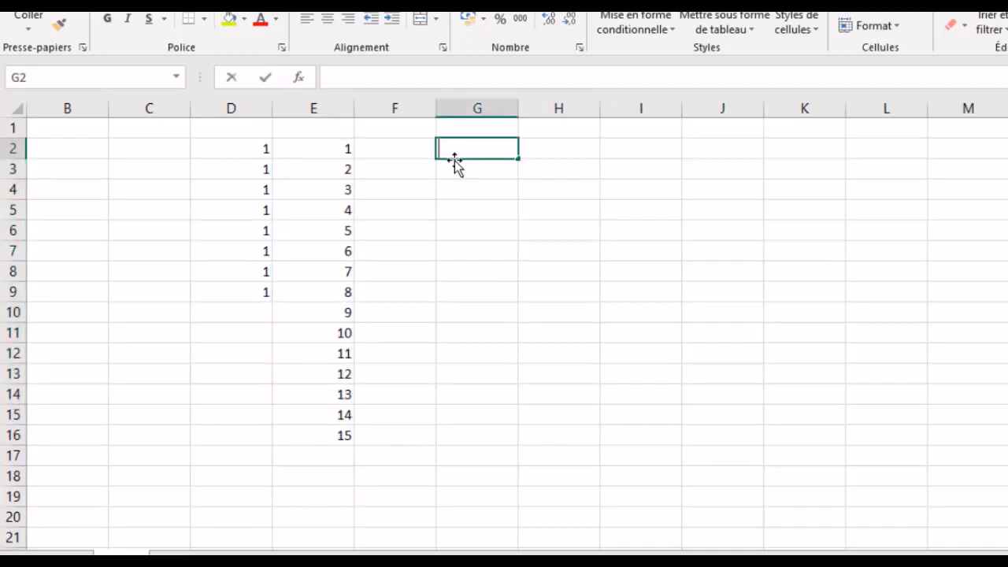
{"action": "key", "text": "Return"}
{"action": "type", "text": "20"}
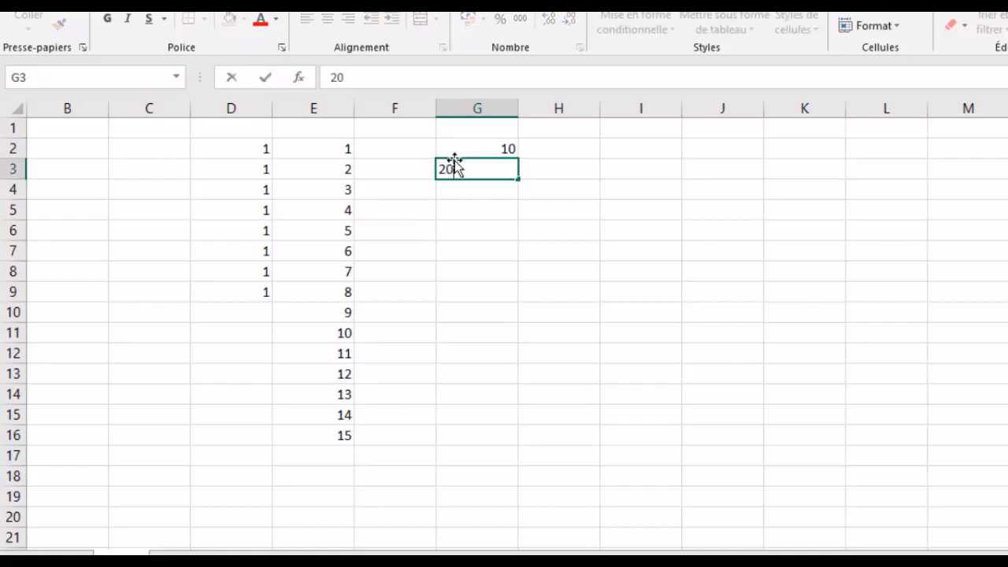
{"action": "key", "text": "Return"}
{"action": "left_click_drag", "start_coordinate": [493, 149], "coordinate": [500, 165]}
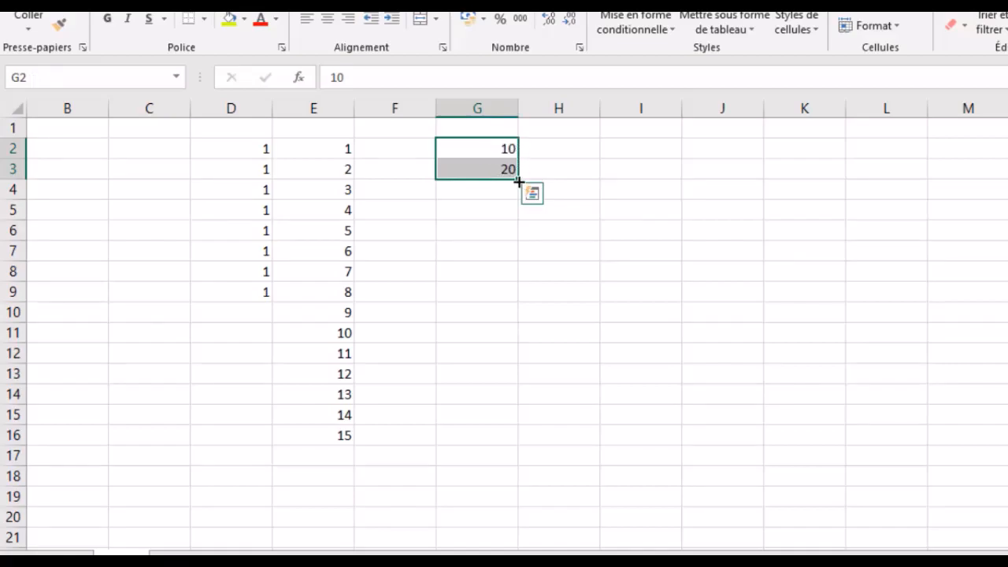
{"action": "left_click_drag", "start_coordinate": [518, 181], "coordinate": [515, 466]}
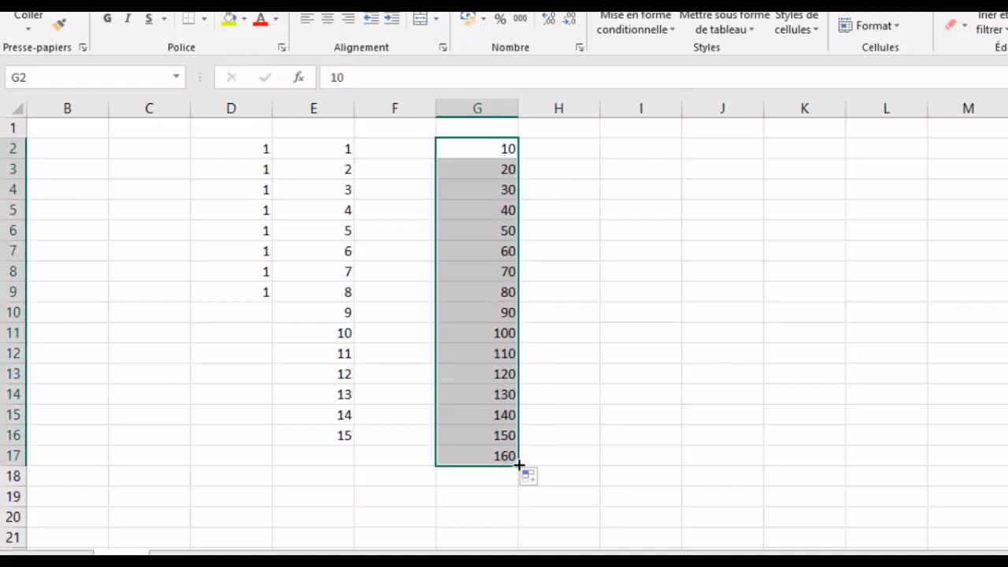
- Copy the 10 in G2 across to L2, and fill J2 down to J18 as a series increasing by one
{"action": "left_click", "coordinate": [596, 175]}
{"action": "left_click", "coordinate": [233, 162]}
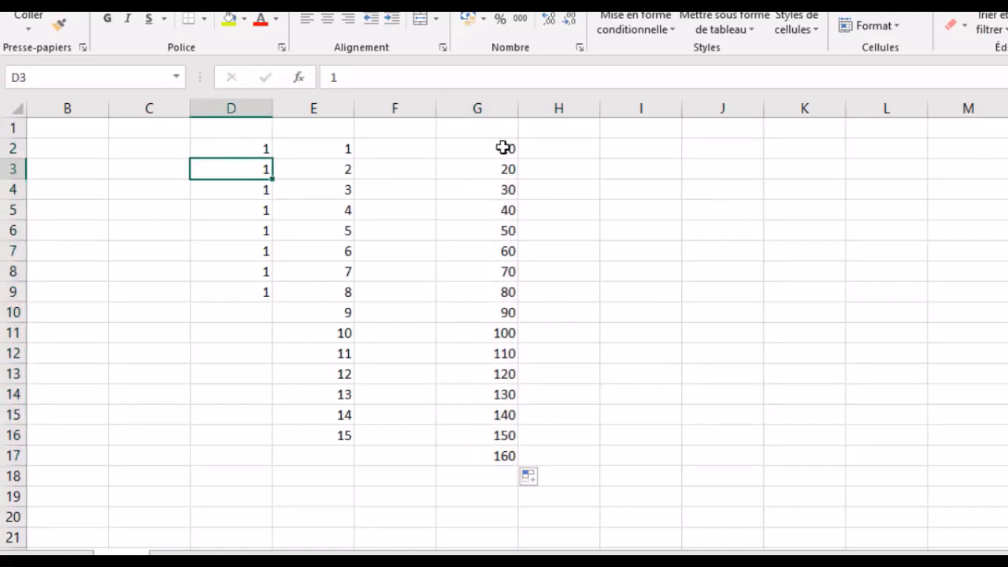
{"action": "left_click", "coordinate": [501, 148]}
{"action": "left_click_drag", "start_coordinate": [519, 158], "coordinate": [966, 174]}
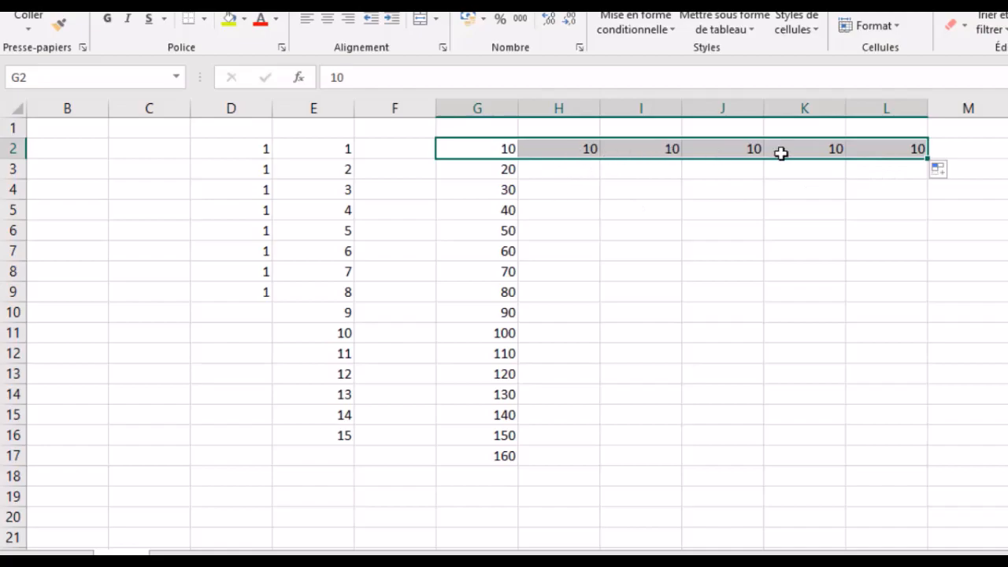
{"action": "left_click", "coordinate": [743, 157]}
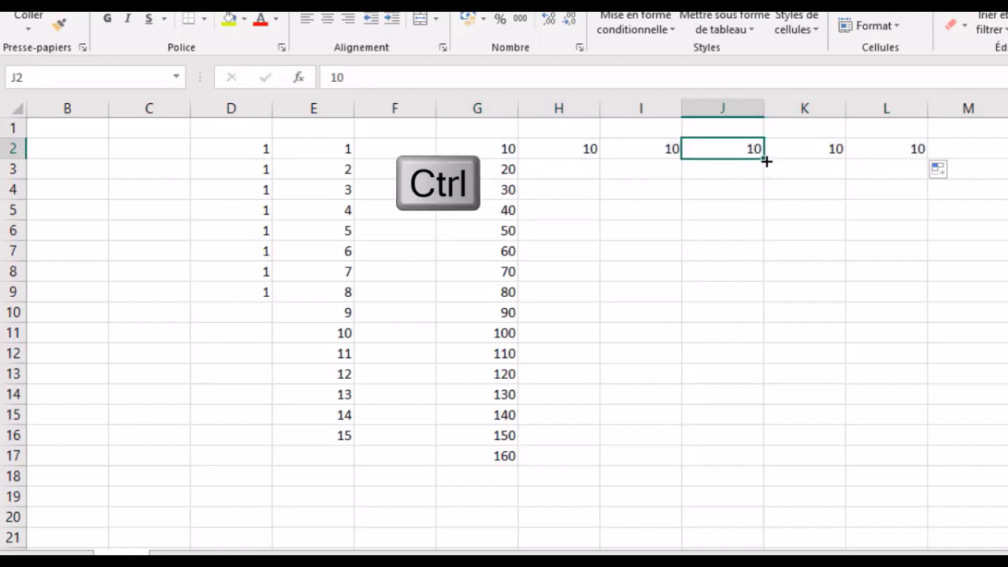
{"action": "left_click_drag", "start_coordinate": [766, 160], "coordinate": [767, 486]}
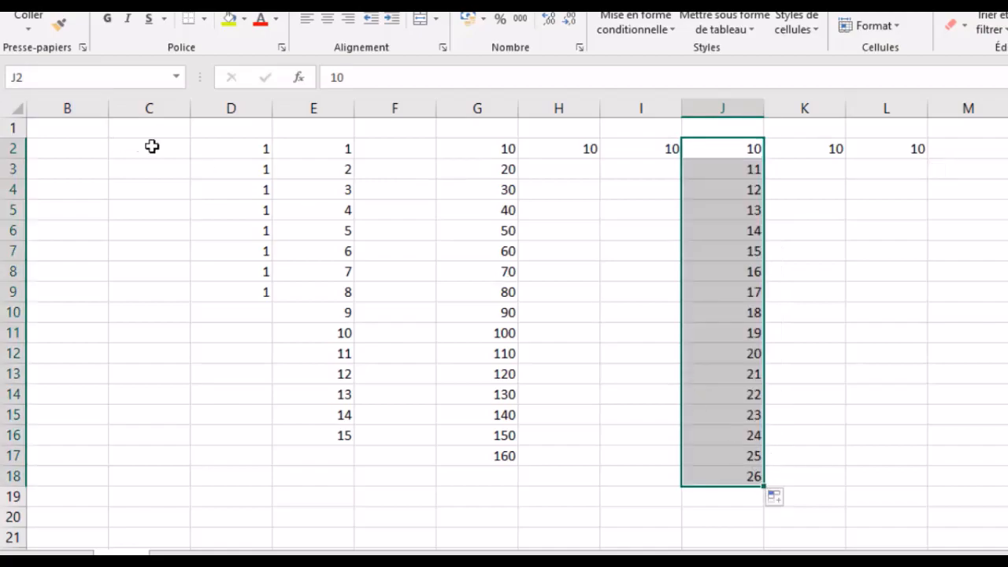
- Clear all number series from the sheet, and build a daily date series from 01/01/2020 in D4 down to D13
{"action": "left_click_drag", "start_coordinate": [250, 149], "coordinate": [1005, 471]}
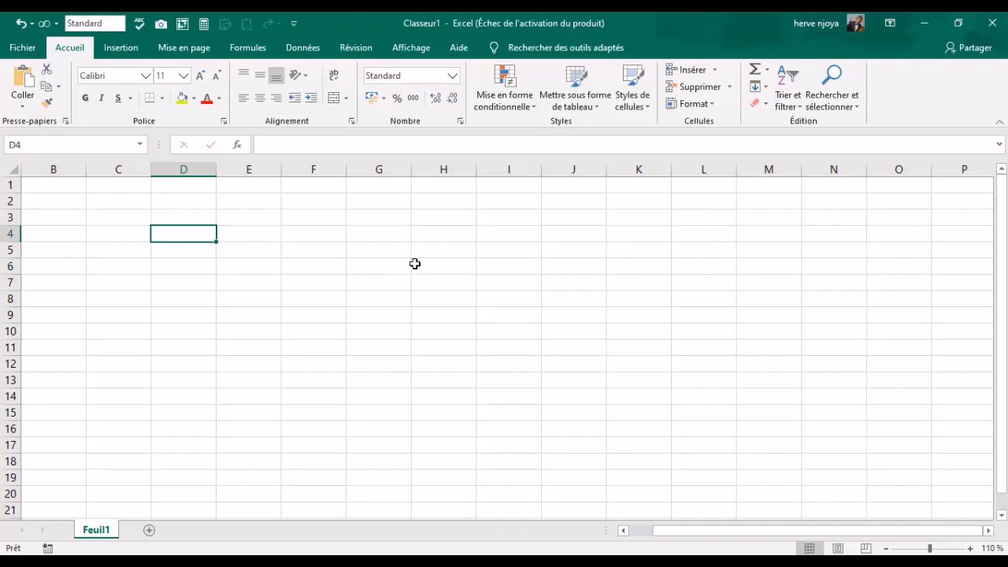
{"action": "type", "text": "0"}
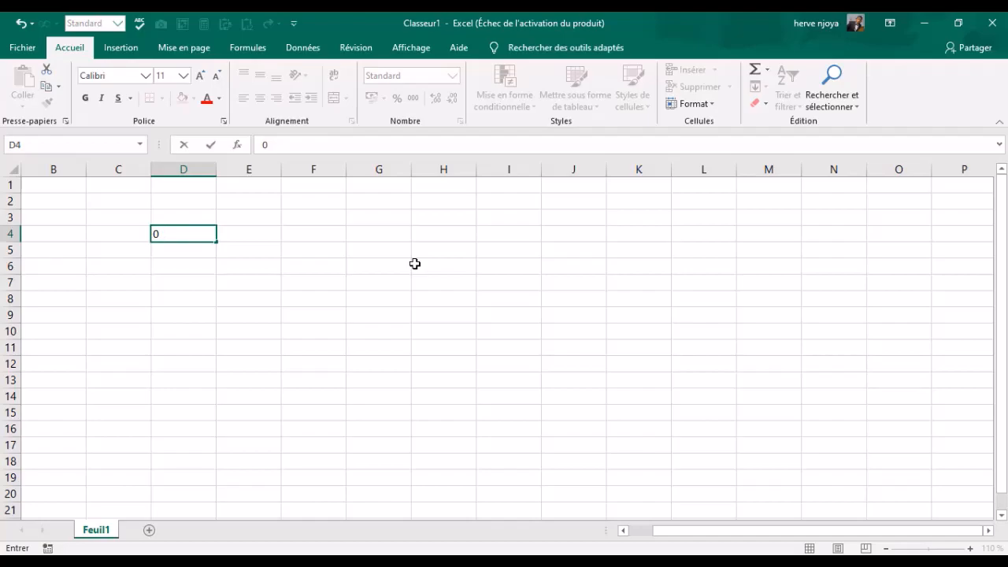
{"action": "type", "text": "1/01/2020"}
{"action": "key", "text": "Return"}
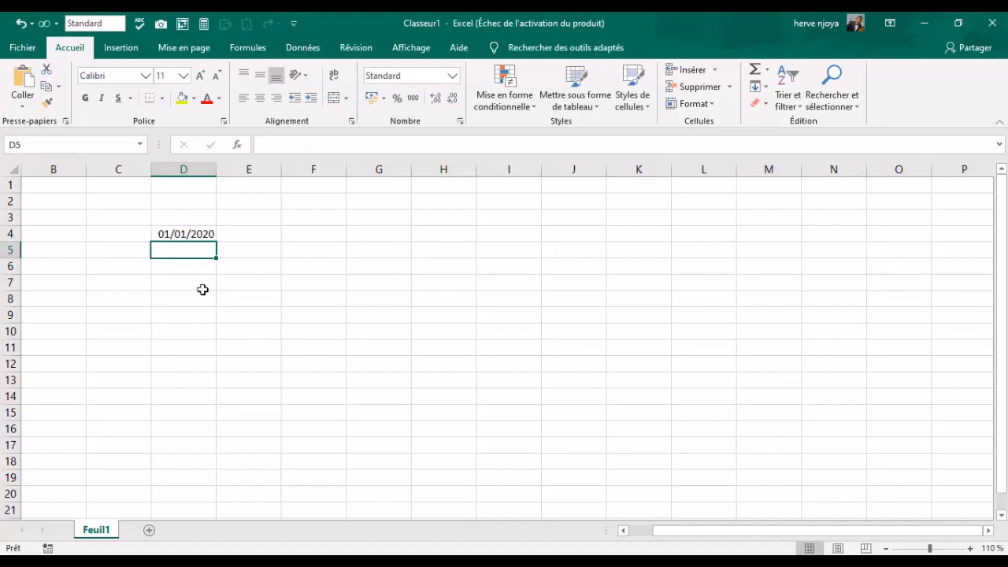
{"action": "left_click", "coordinate": [209, 235]}
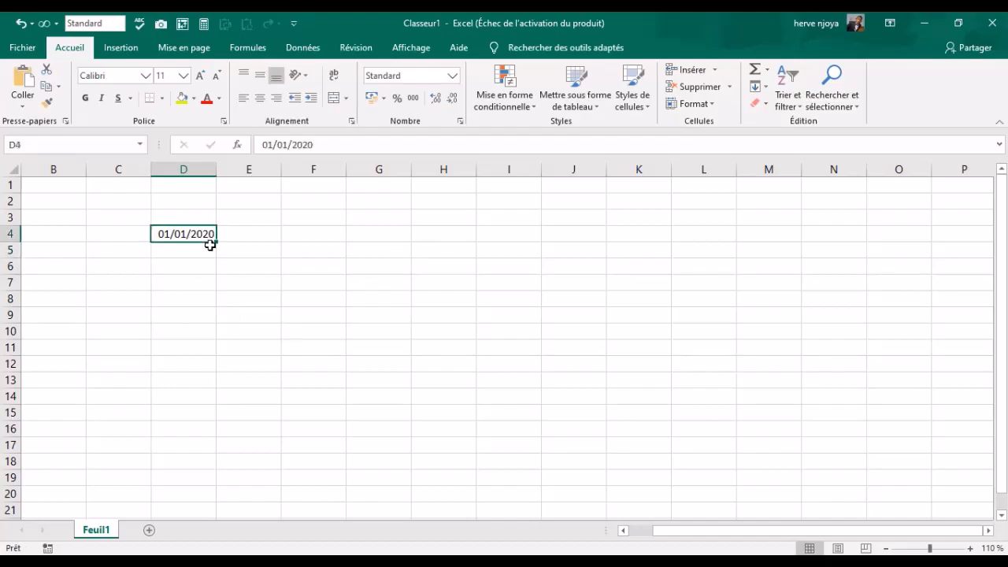
{"action": "left_click_drag", "start_coordinate": [215, 243], "coordinate": [235, 382]}
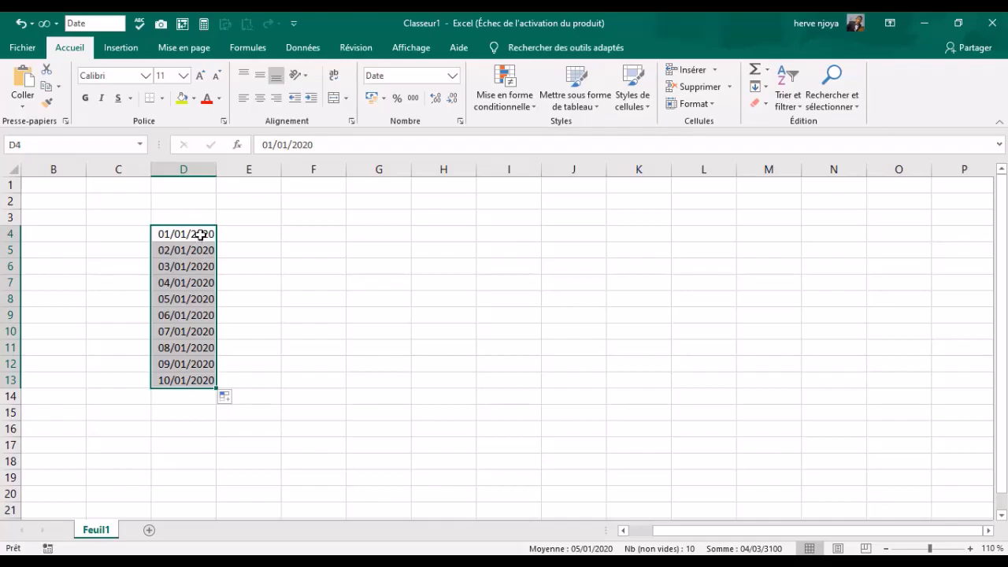
- Clear the date series, and list Centre, Sud, Nord, Ouest, Est and Adamaoua in cells D3 to D8
{"action": "key", "text": "Delete"}
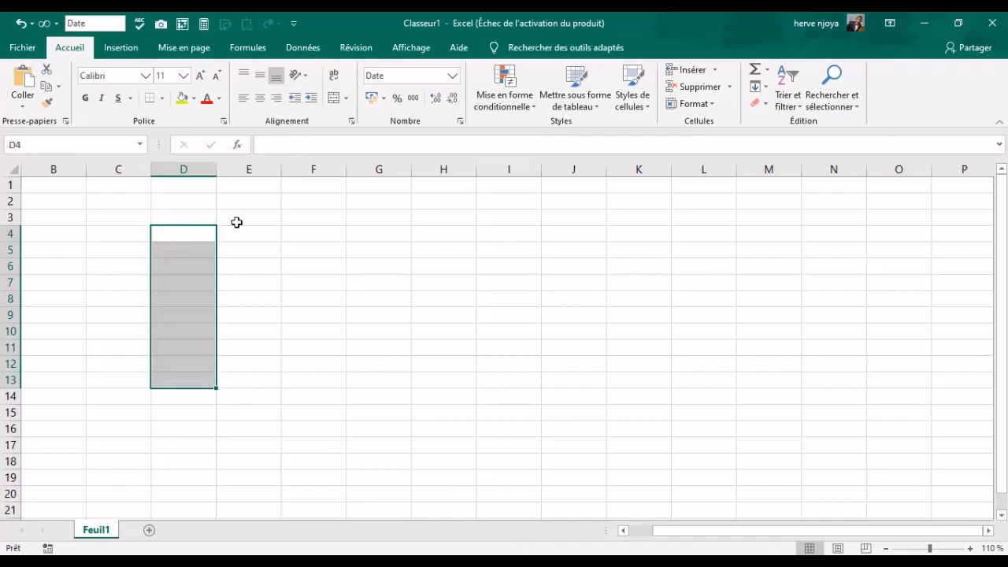
{"action": "left_click", "coordinate": [229, 231]}
{"action": "left_click", "coordinate": [183, 221]}
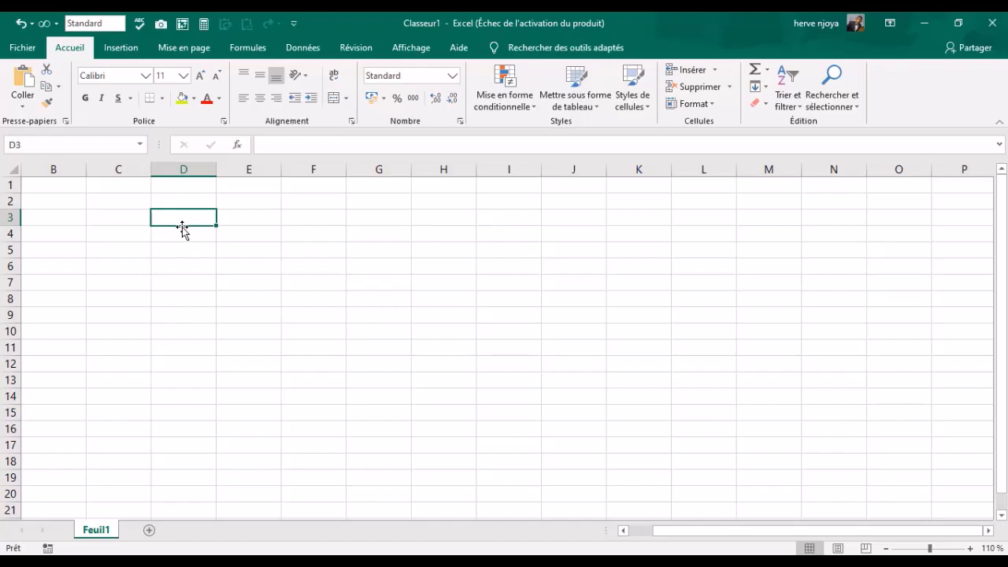
{"action": "type", "text": "Cen"}
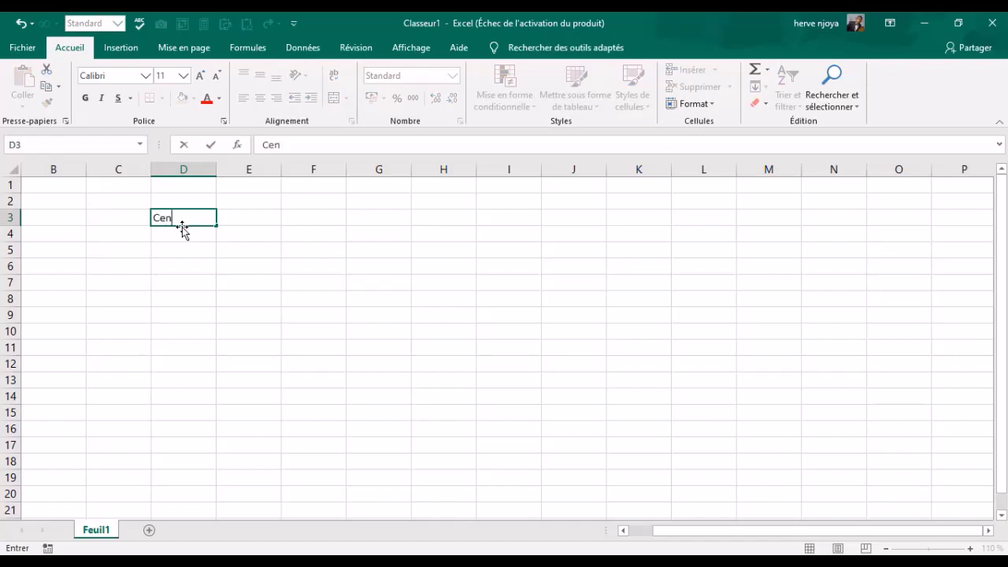
{"action": "type", "text": "tre"}
{"action": "key", "text": "Return"}
{"action": "type", "text": "Sud"}
{"action": "key", "text": "Return"}
{"action": "type", "text": "Nord"}
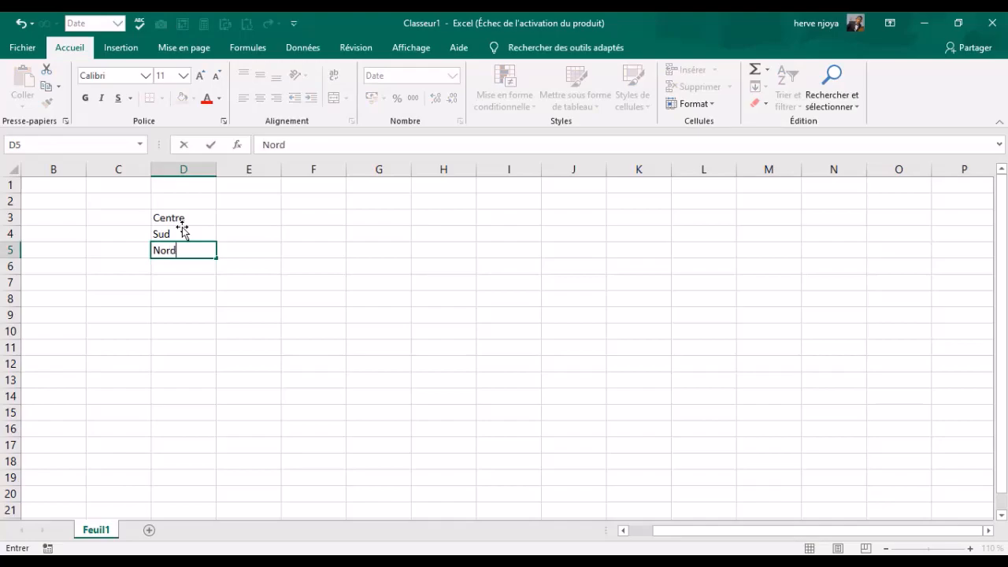
{"action": "key", "text": "Return"}
{"action": "type", "text": "Ouest"}
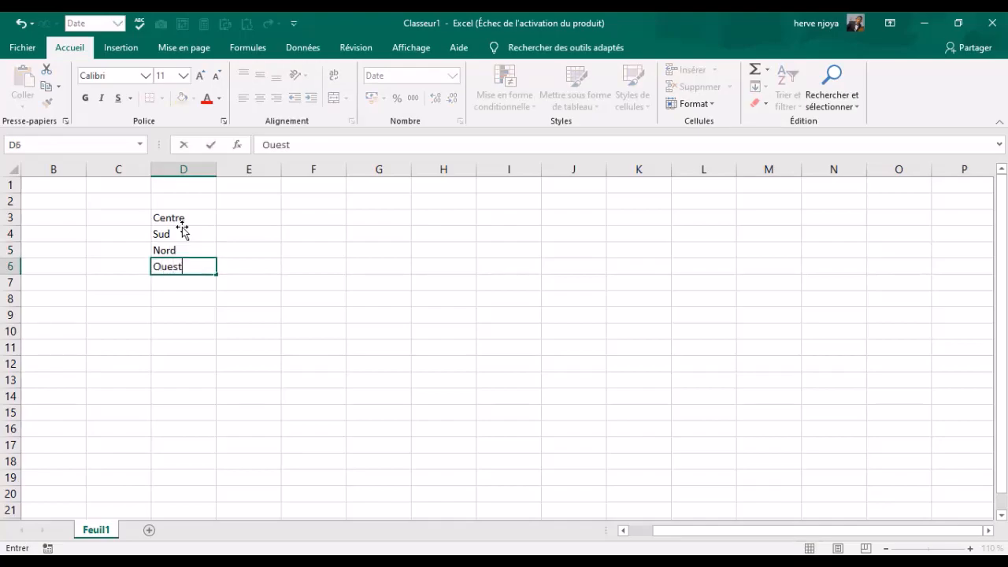
{"action": "key", "text": "Return"}
{"action": "type", "text": "Est"}
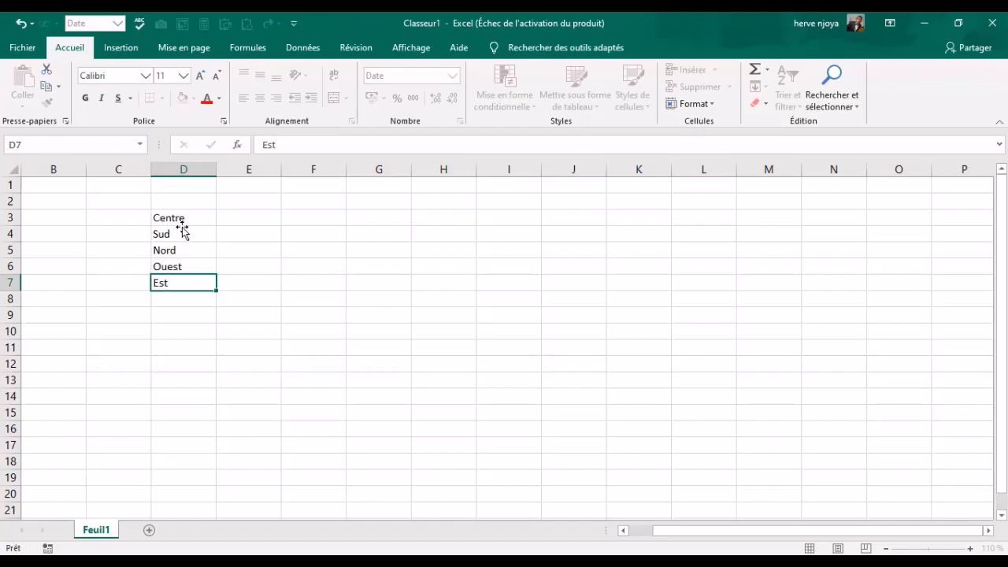
{"action": "key", "text": "Return"}
{"action": "type", "text": "A"}
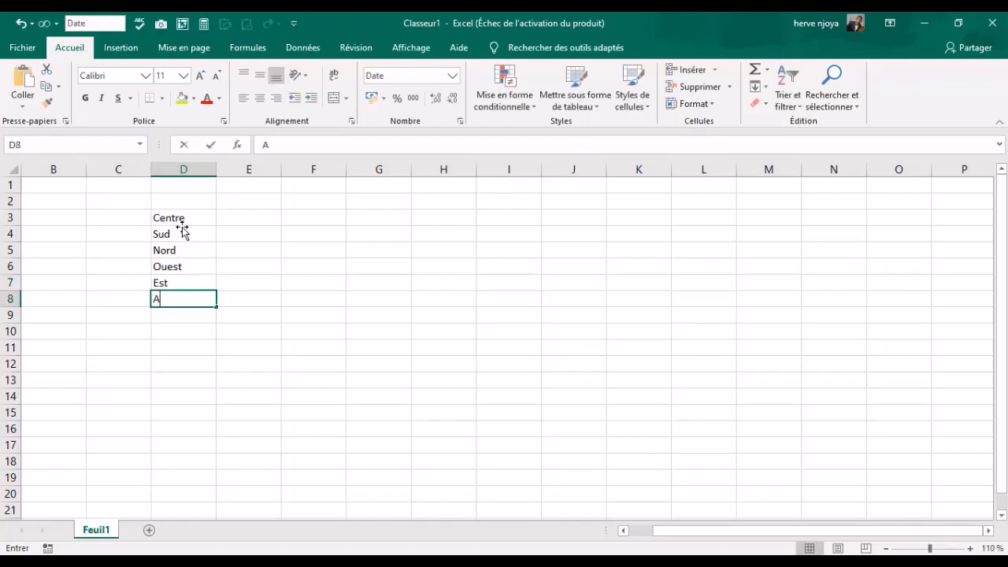
{"action": "type", "text": "damaoua"}
{"action": "key", "text": "Return"}
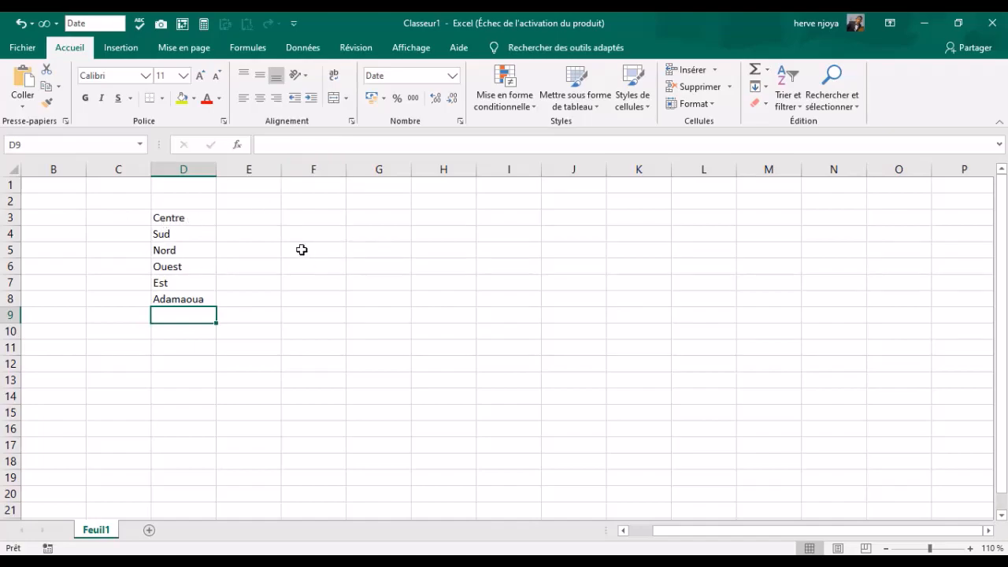
- Try to extend "Centre" from D3 across to I3 as a series, and clear the copies from E3:I3
{"action": "left_click", "coordinate": [186, 220]}
{"action": "left_click_drag", "start_coordinate": [216, 225], "coordinate": [513, 226]}
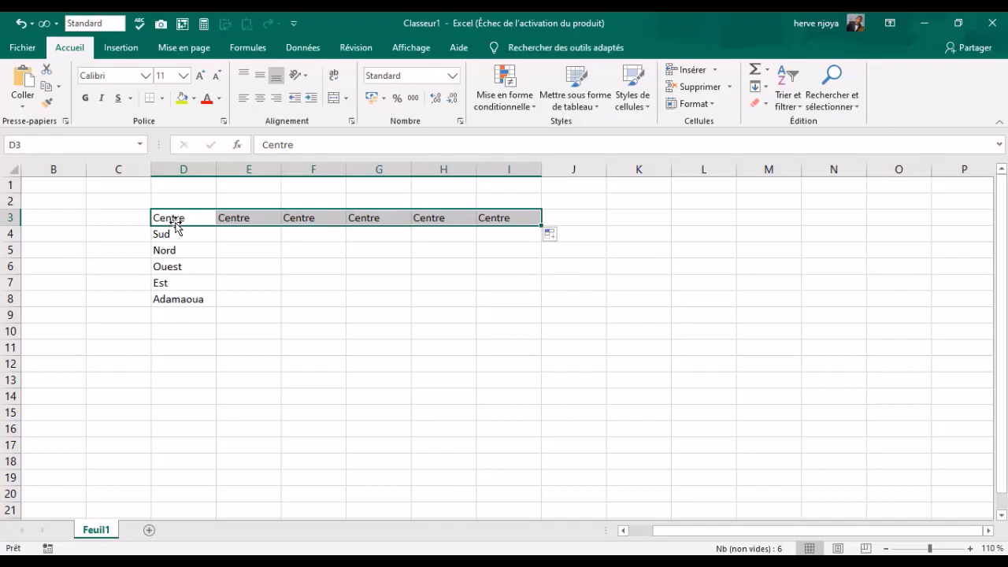
{"action": "left_click_drag", "start_coordinate": [240, 220], "coordinate": [513, 226]}
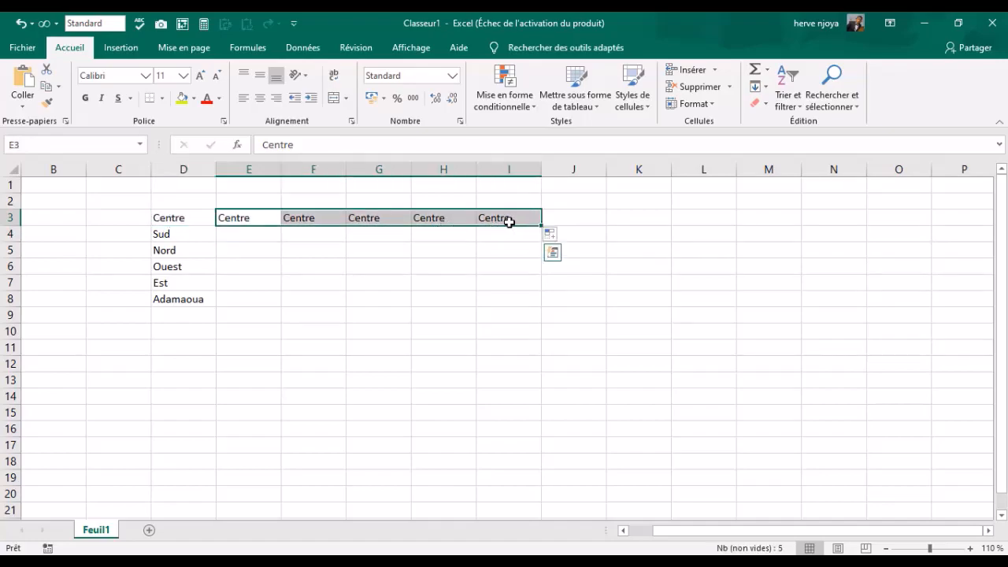
{"action": "key", "text": "Delete"}
{"action": "left_click", "coordinate": [319, 264]}
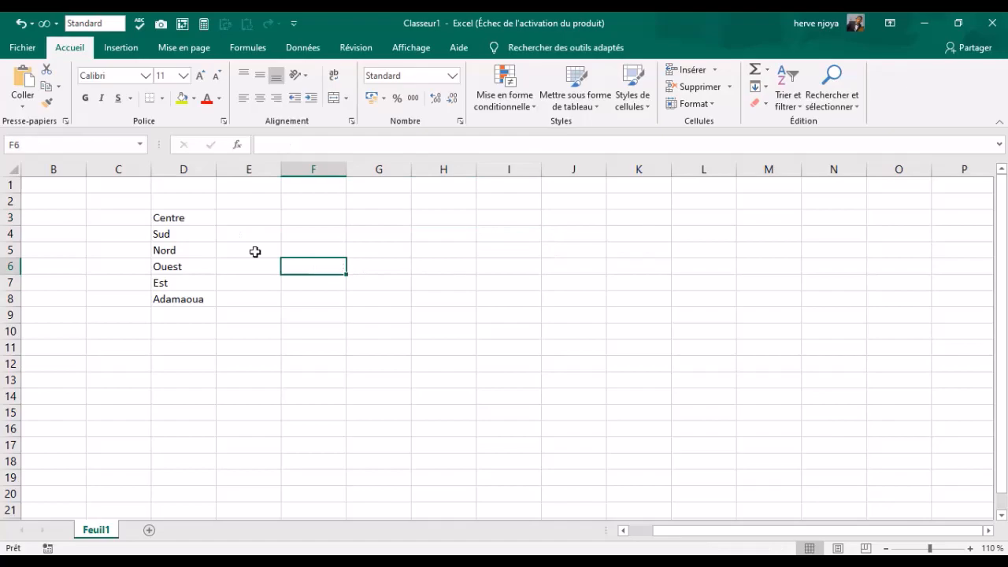
- Open the custom lists editor from the General section of the advanced options, and move its dialog clear of the region names
{"action": "left_click", "coordinate": [21, 49]}
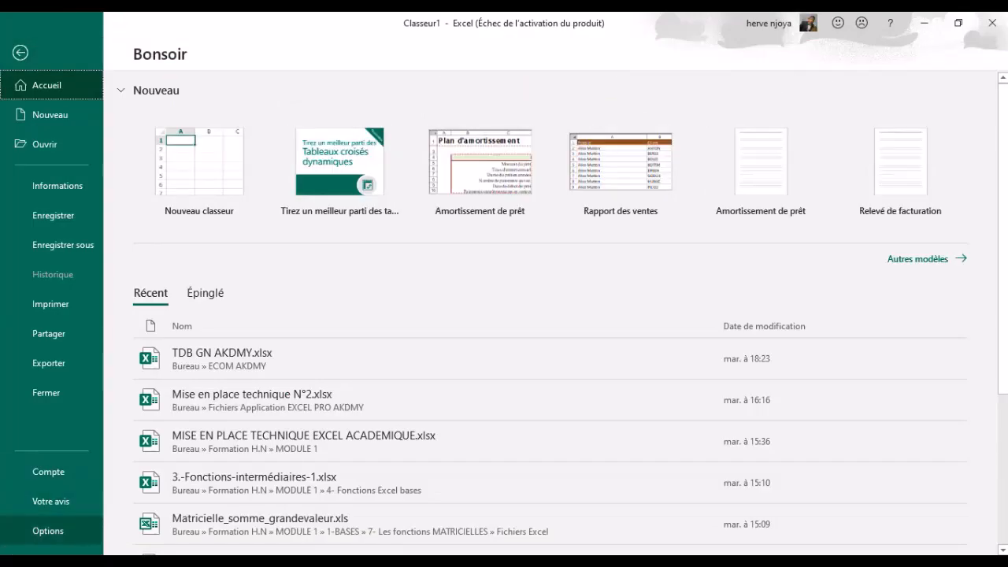
{"action": "left_click", "coordinate": [49, 530]}
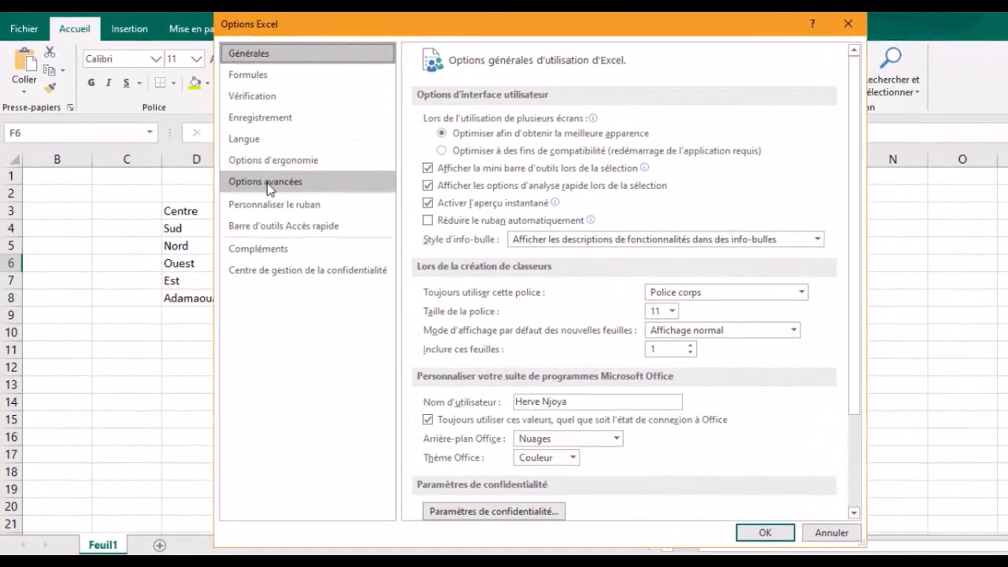
{"action": "left_click", "coordinate": [272, 185]}
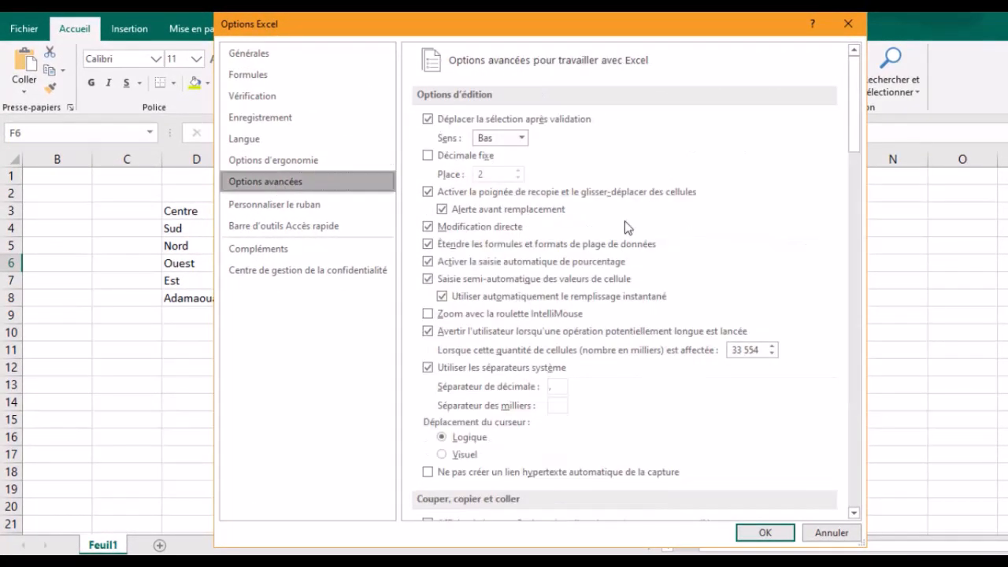
{"action": "scroll", "coordinate": [698, 249], "scroll_direction": "down", "scroll_amount": 2}
{"action": "scroll", "coordinate": [698, 246], "scroll_direction": "down", "scroll_amount": 16}
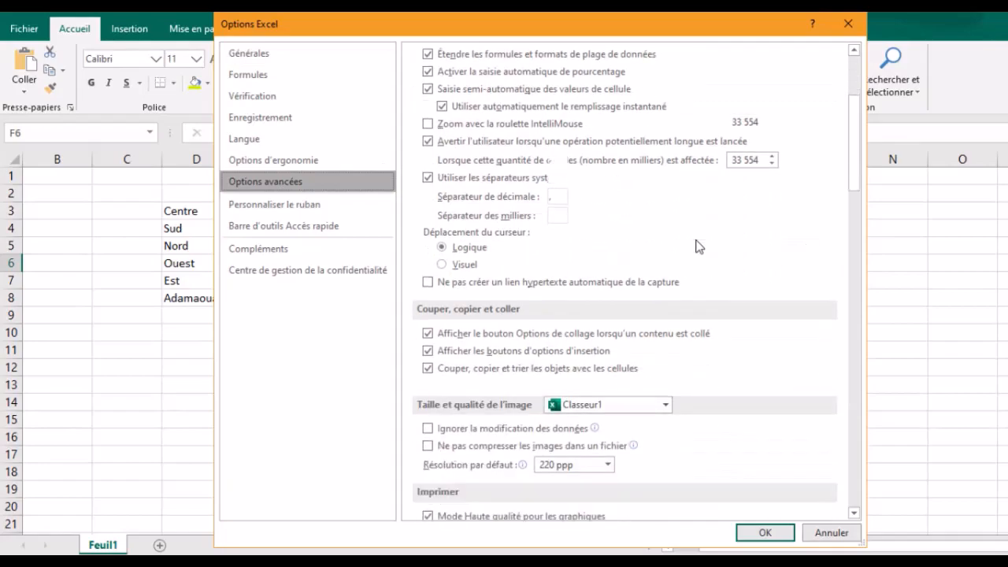
{"action": "scroll", "coordinate": [698, 246], "scroll_direction": "down", "scroll_amount": 20}
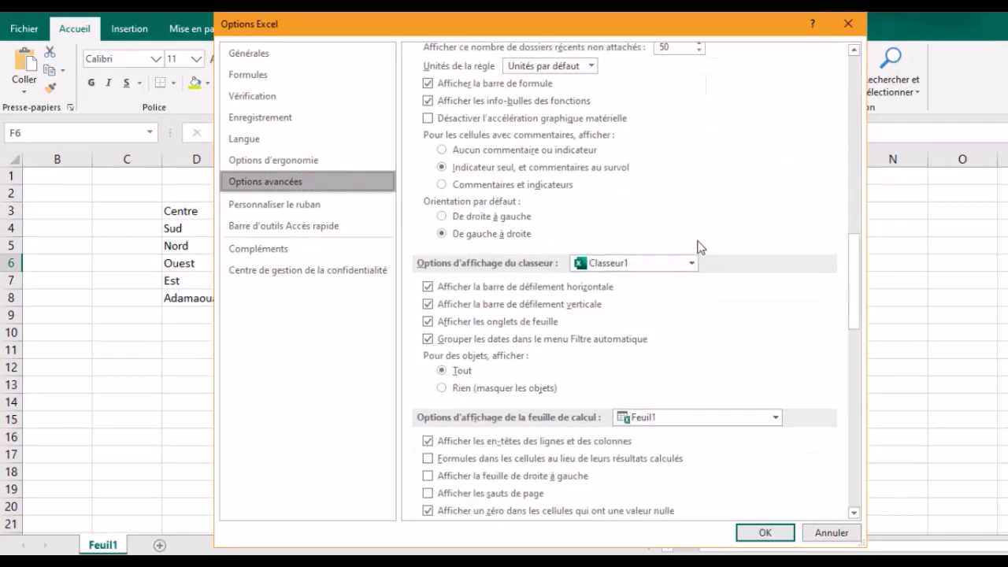
{"action": "scroll", "coordinate": [700, 248], "scroll_direction": "down", "scroll_amount": 2}
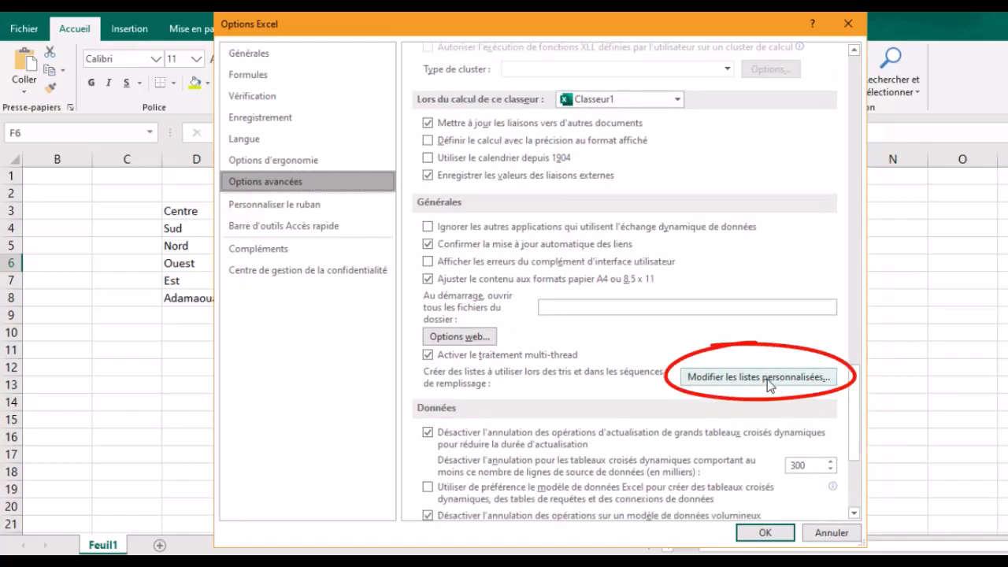
{"action": "left_click", "coordinate": [755, 377]}
{"action": "left_click_drag", "start_coordinate": [463, 297], "coordinate": [609, 81]}
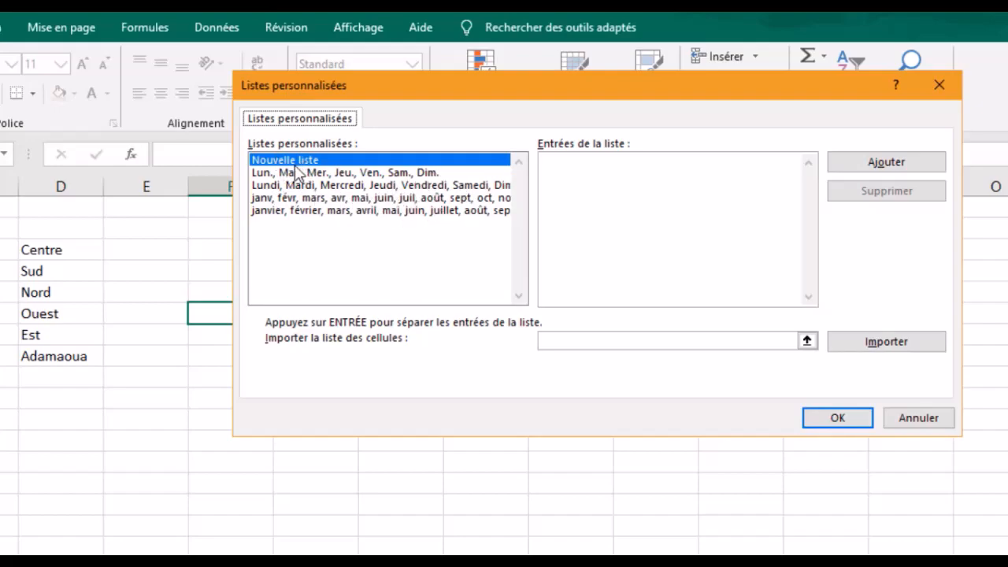
- Import cells D3:D8 as a new custom list, add it, and accept the options
{"action": "left_click", "coordinate": [806, 342]}
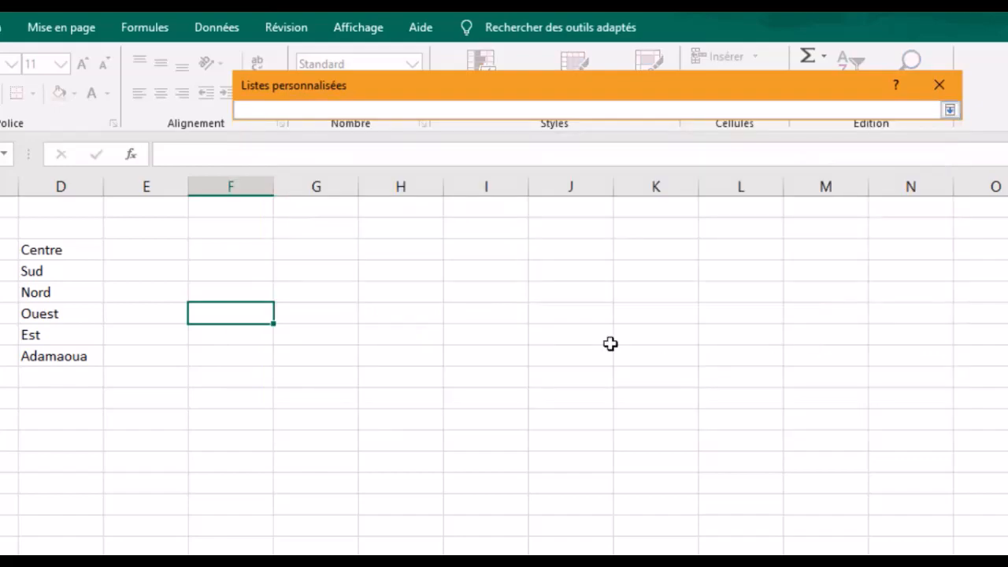
{"action": "left_click_drag", "start_coordinate": [70, 255], "coordinate": [82, 348]}
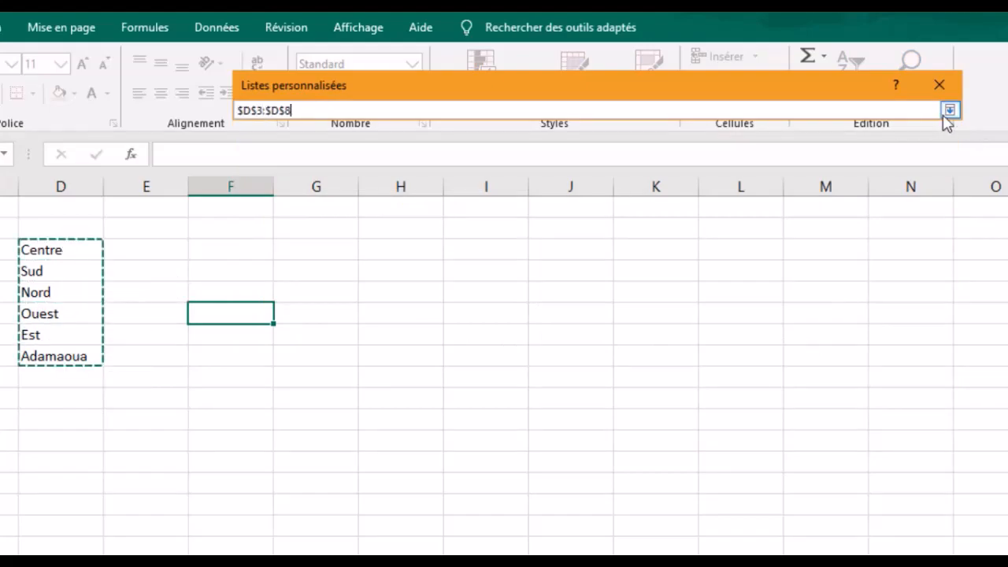
{"action": "left_click", "coordinate": [950, 112]}
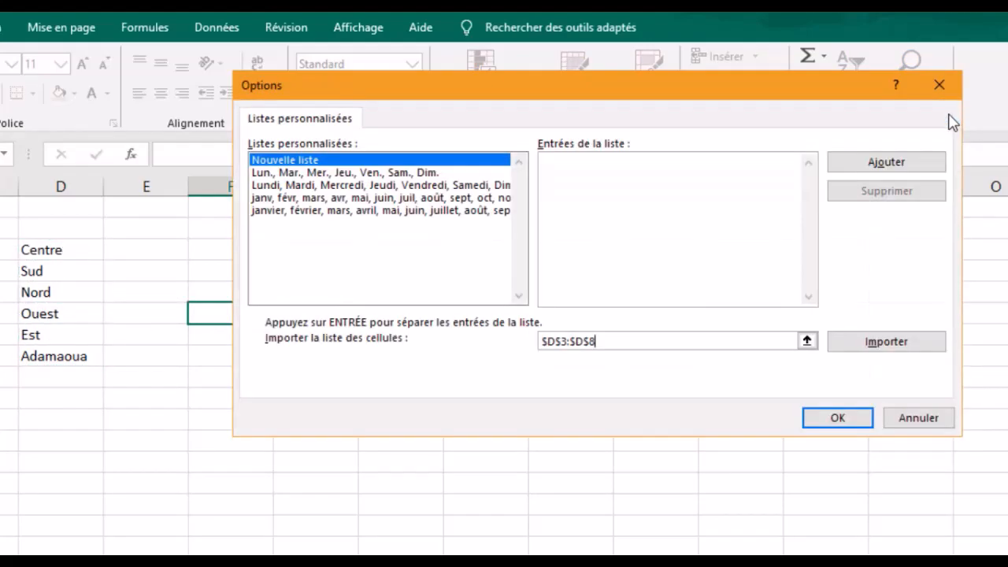
{"action": "left_click", "coordinate": [860, 345]}
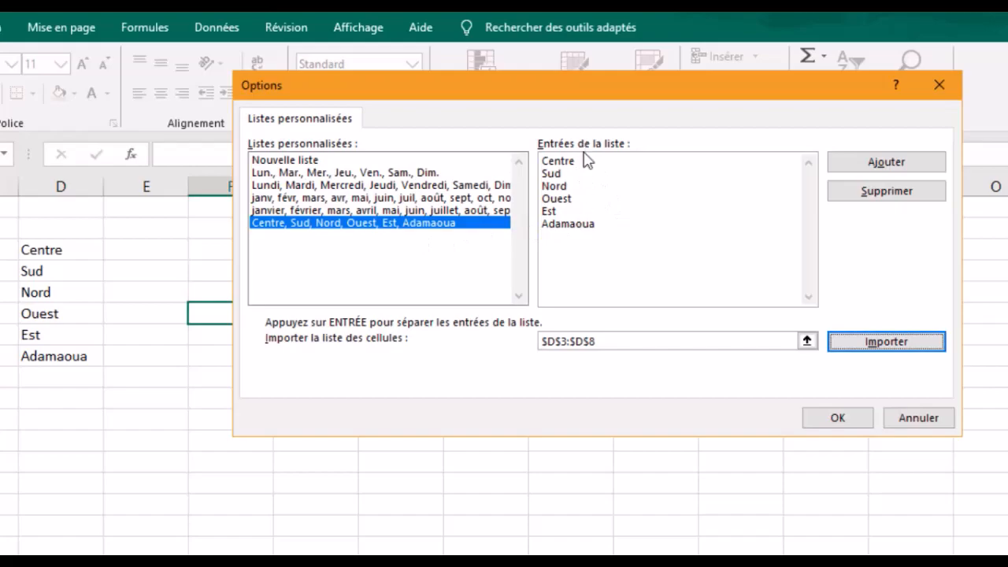
{"action": "left_click", "coordinate": [892, 163]}
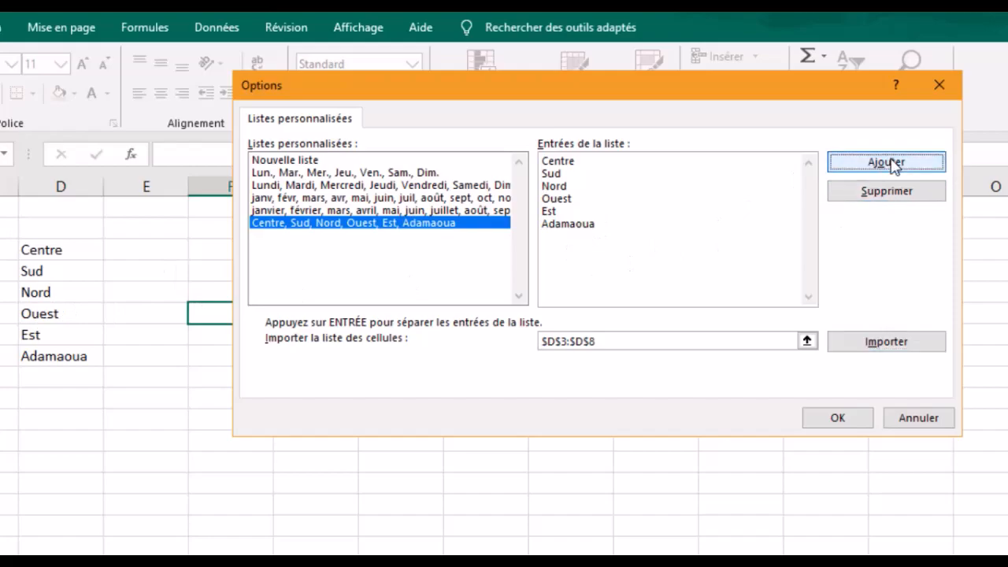
{"action": "left_click", "coordinate": [837, 417]}
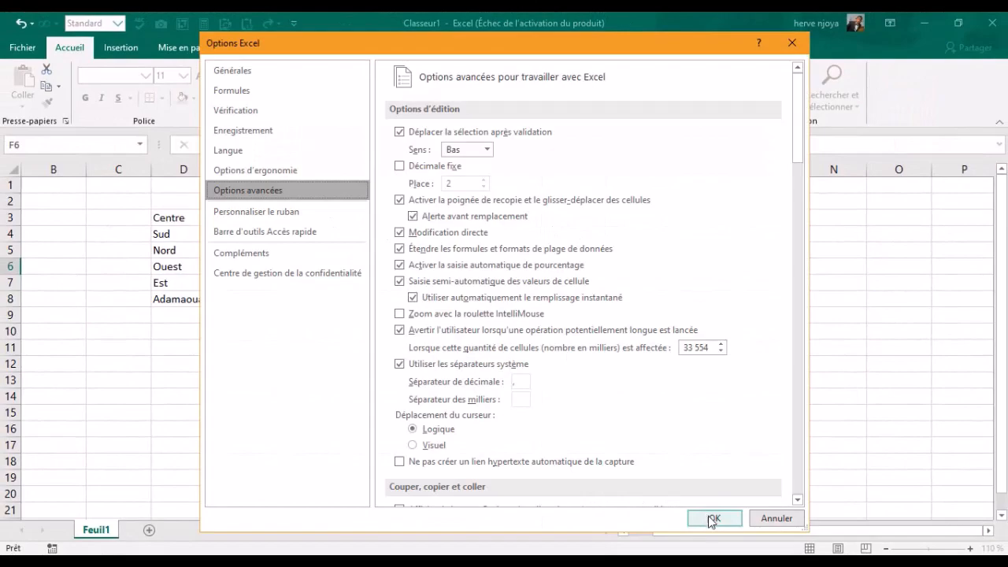
{"action": "left_click", "coordinate": [713, 518]}
- Enter "Sud" in G5 and extend it across to L5 as a region series
{"action": "left_click", "coordinate": [396, 219]}
{"action": "left_click", "coordinate": [389, 243]}
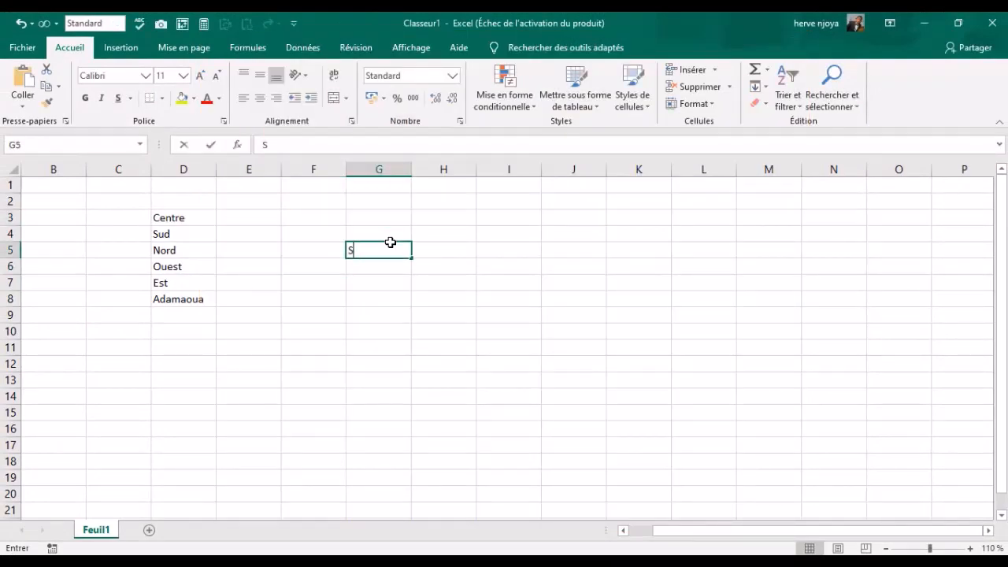
{"action": "type", "text": "S"}
{"action": "key", "text": "Return"}
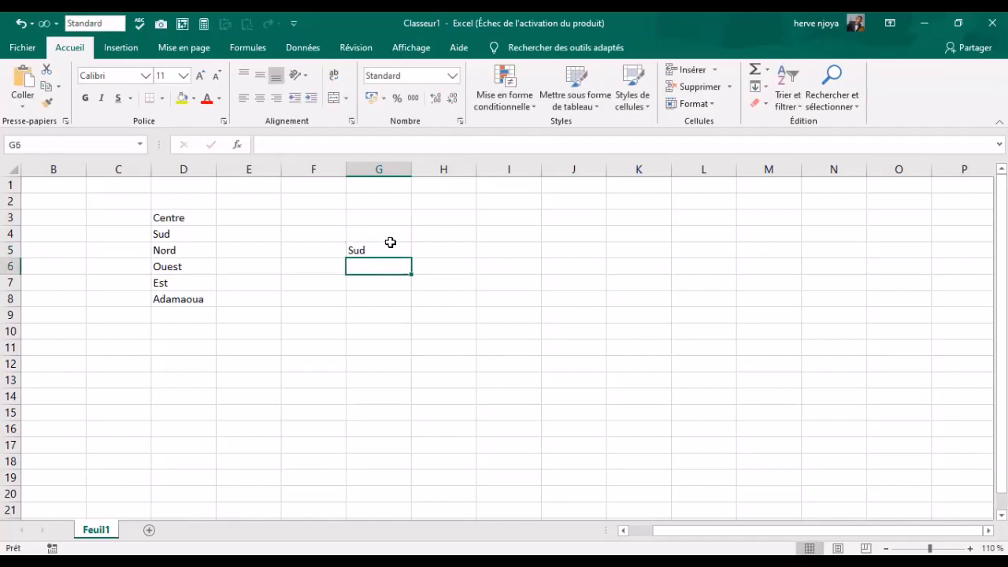
{"action": "left_click", "coordinate": [398, 248]}
{"action": "left_click_drag", "start_coordinate": [411, 258], "coordinate": [758, 259]}
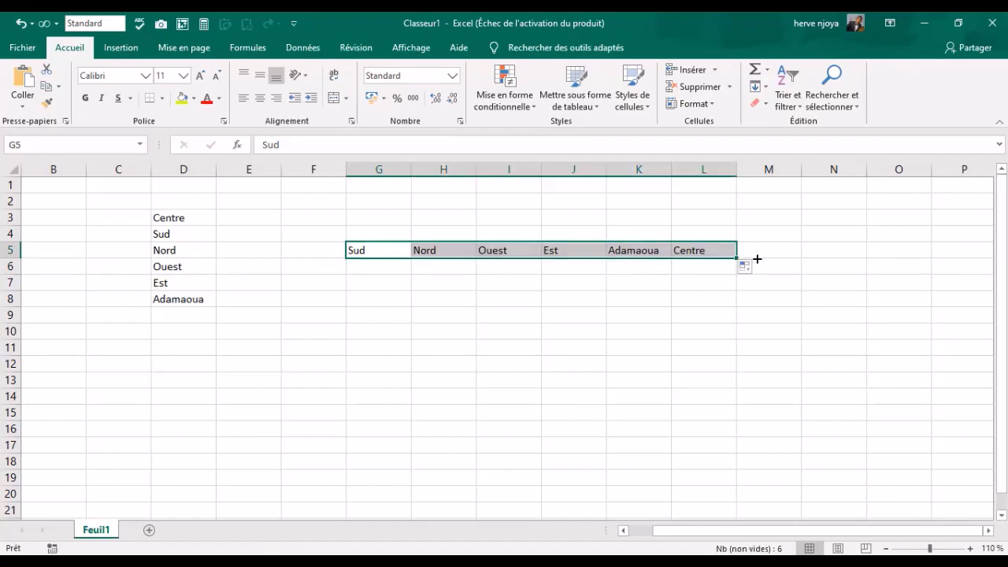
- Extend "Ouest" from I5 down to I13 as a region series, and clear the filled test cells in F4:L14
{"action": "left_click", "coordinate": [519, 254]}
{"action": "left_click_drag", "start_coordinate": [541, 261], "coordinate": [544, 386]}
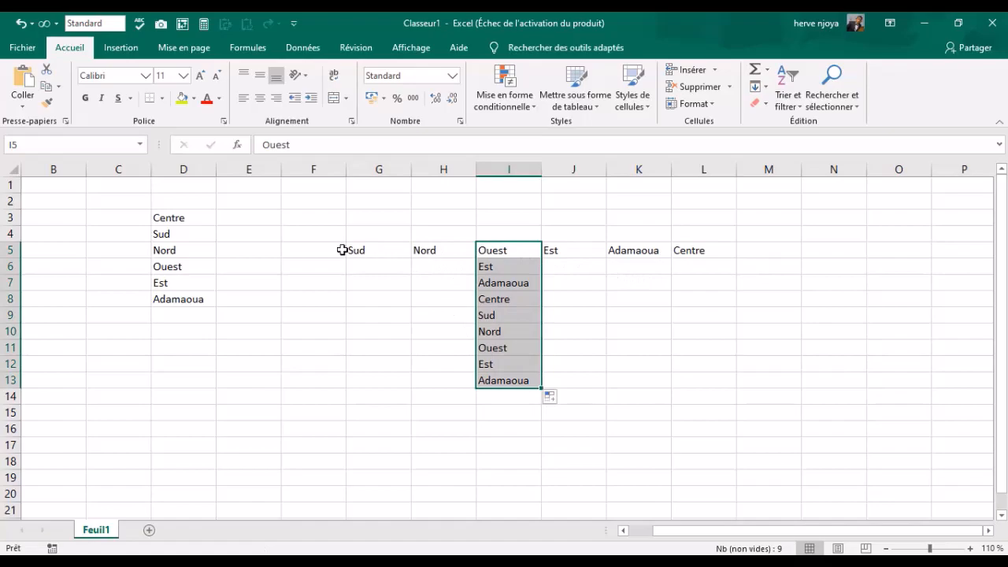
{"action": "left_click_drag", "start_coordinate": [345, 232], "coordinate": [684, 390]}
{"action": "key", "text": "Delete"}
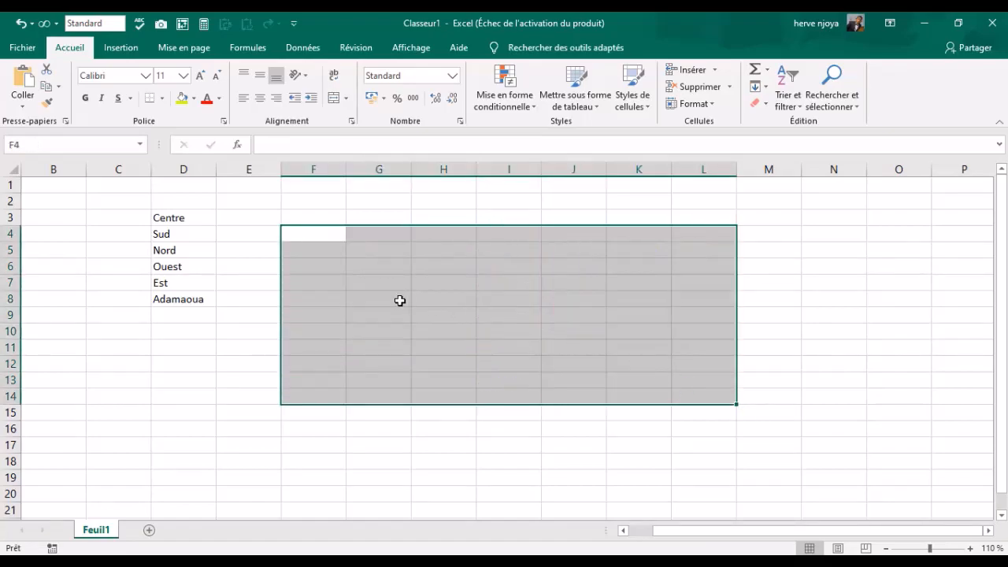
{"action": "left_click", "coordinate": [400, 300]}
- Reopen the advanced options and bring up the custom lists editor for a new list
{"action": "left_click", "coordinate": [17, 54]}
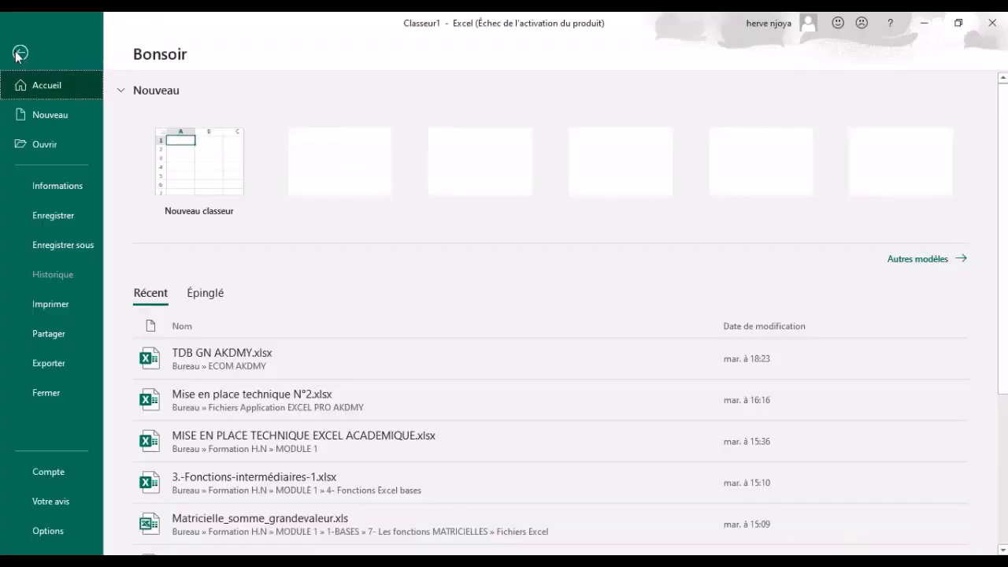
{"action": "left_click", "coordinate": [35, 537]}
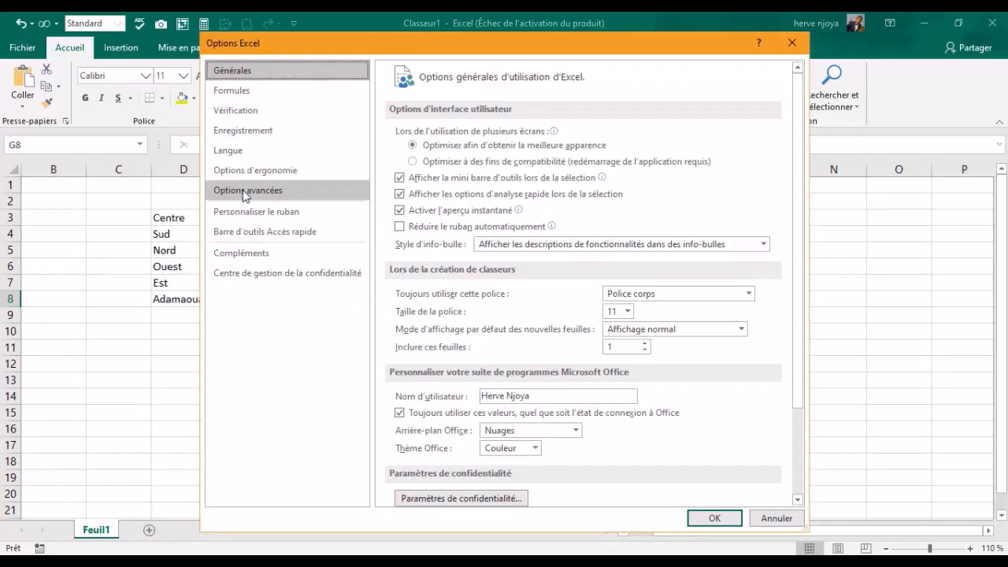
{"action": "left_click", "coordinate": [243, 190]}
{"action": "scroll", "coordinate": [660, 364], "scroll_direction": "down", "scroll_amount": 5}
{"action": "scroll", "coordinate": [660, 364], "scroll_direction": "down", "scroll_amount": 10}
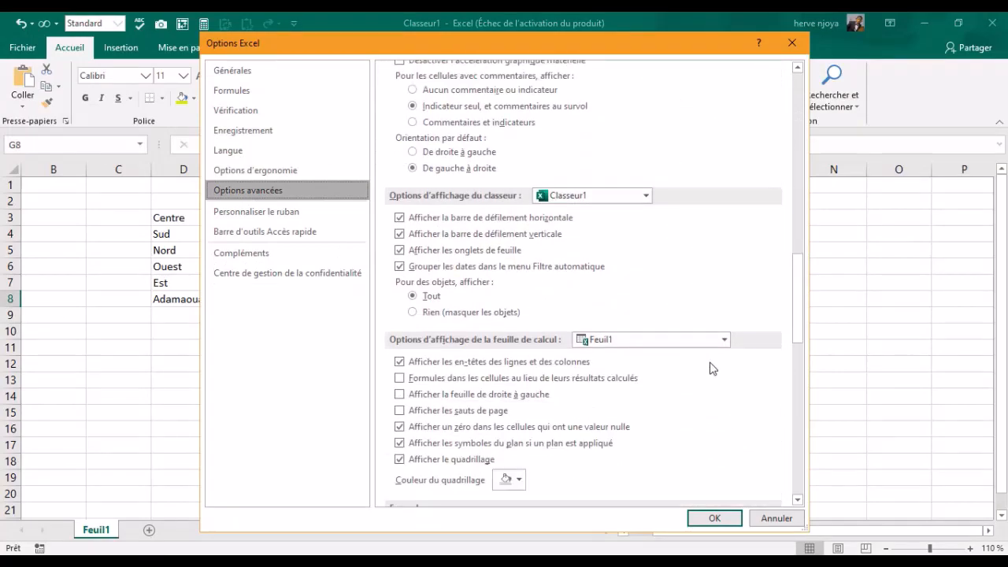
{"action": "scroll", "coordinate": [711, 367], "scroll_direction": "down", "scroll_amount": 15}
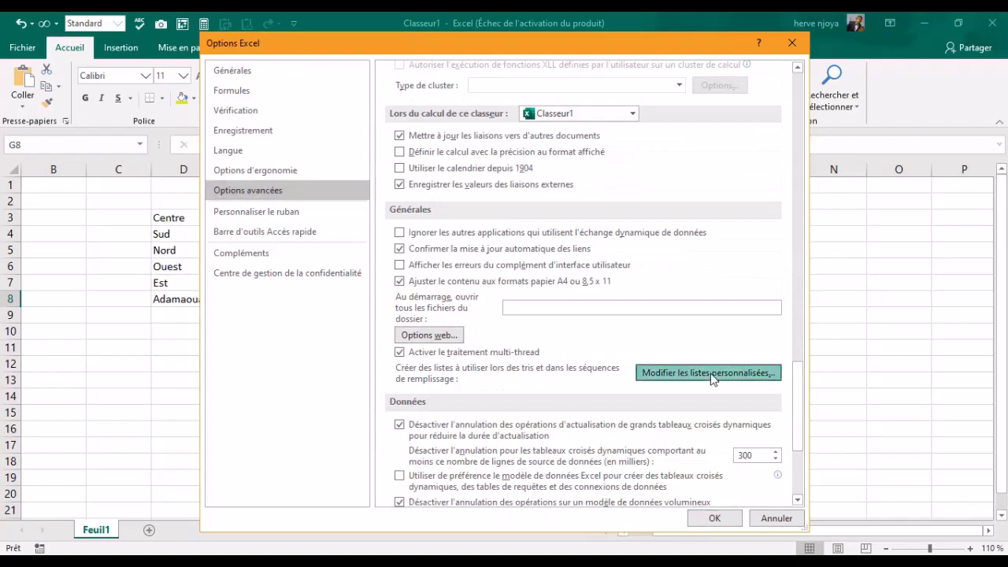
{"action": "left_click", "coordinate": [711, 376]}
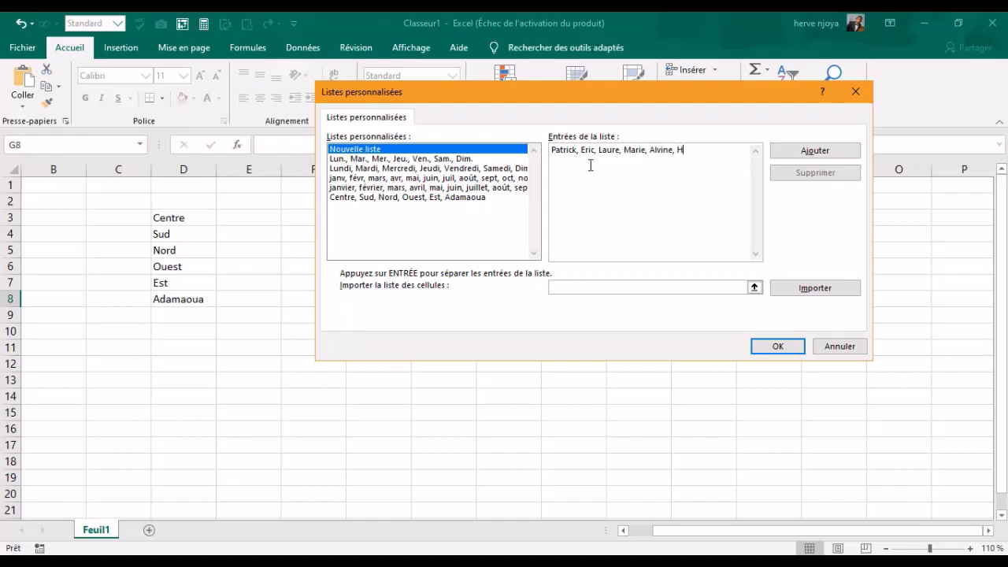
- Add a new custom list made of six comma-separated first names, and accept the options
{"action": "right_click", "coordinate": [590, 165]}
{"action": "left_click", "coordinate": [698, 197]}
{"action": "left_click", "coordinate": [817, 150]}
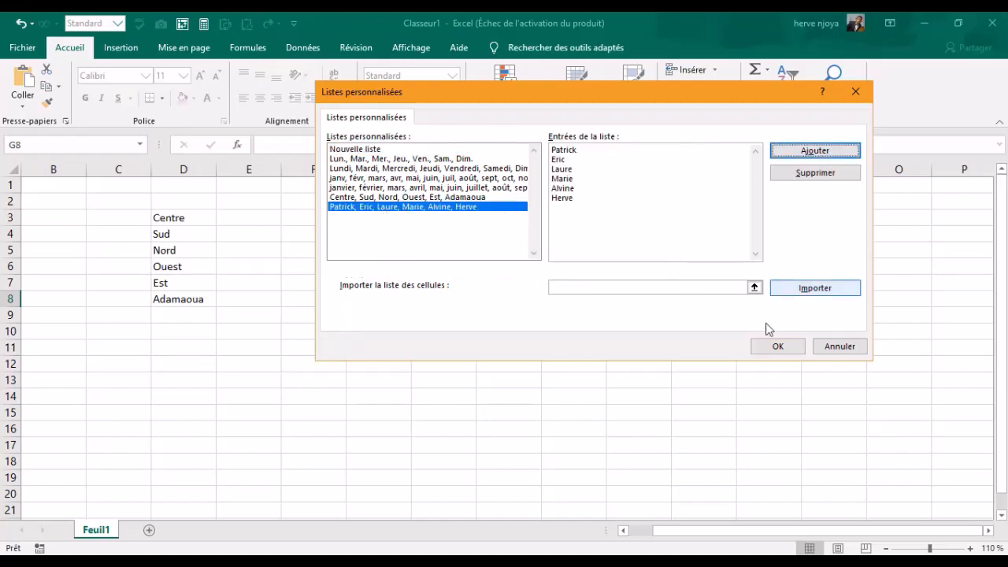
{"action": "left_click", "coordinate": [777, 347]}
{"action": "left_click", "coordinate": [714, 517]}
- Enter the last first name of the new custom list in G4 and fill the series down to G12
{"action": "left_click", "coordinate": [378, 202]}
{"action": "left_click", "coordinate": [401, 315]}
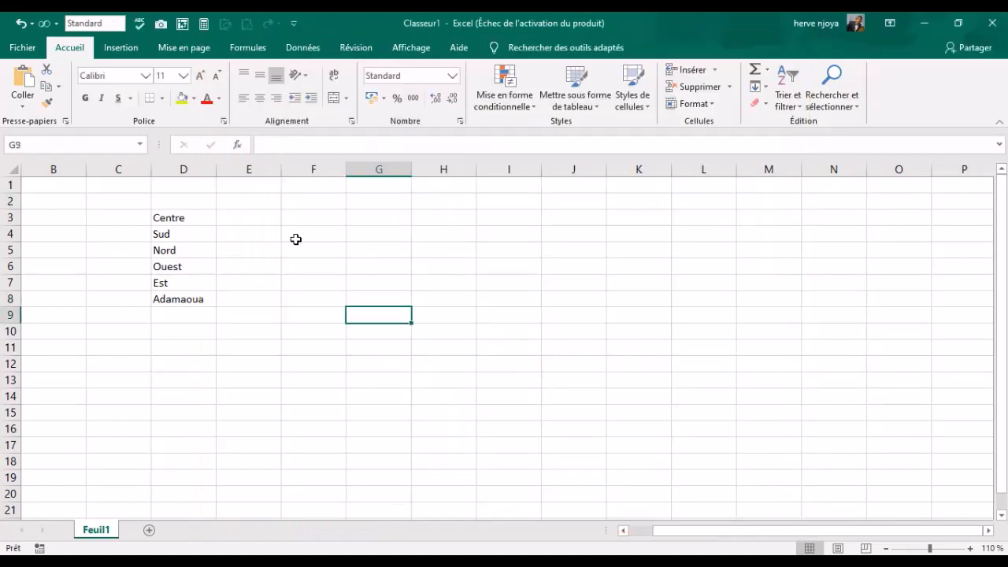
{"action": "left_click", "coordinate": [295, 239]}
{"action": "left_click", "coordinate": [414, 254]}
{"action": "left_click", "coordinate": [405, 229]}
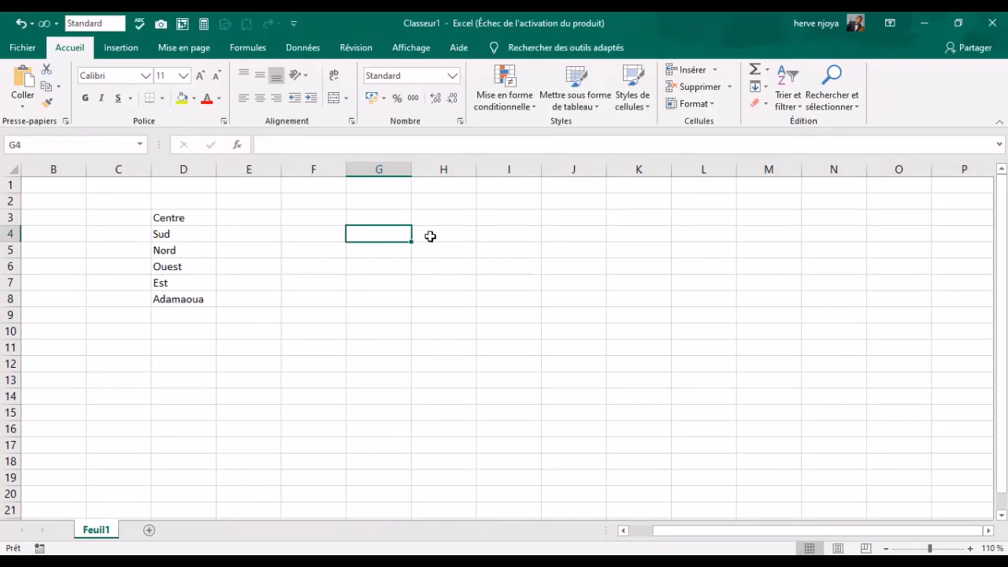
{"action": "type", "text": "Herv"}
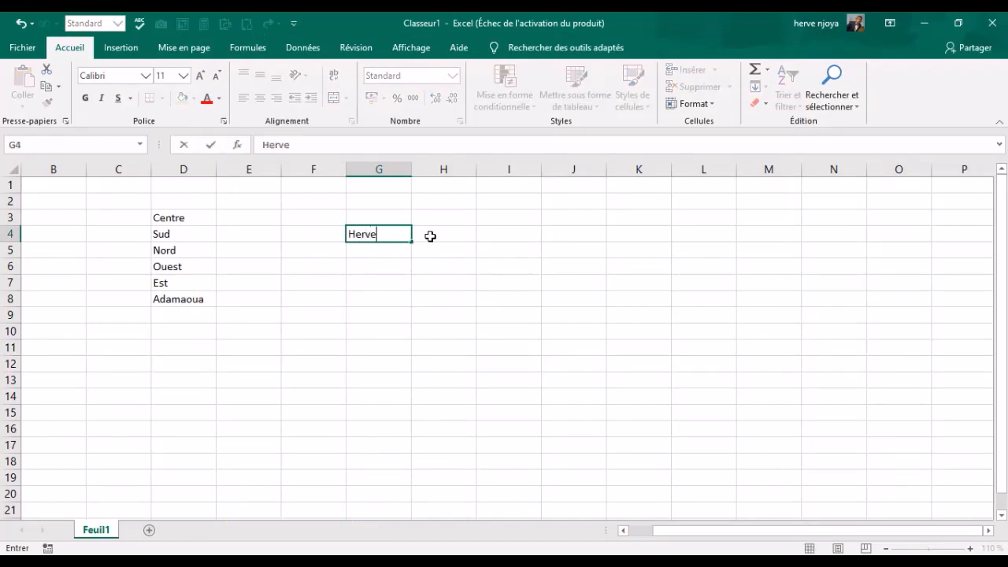
{"action": "type", "text": "e"}
{"action": "key", "text": "Return"}
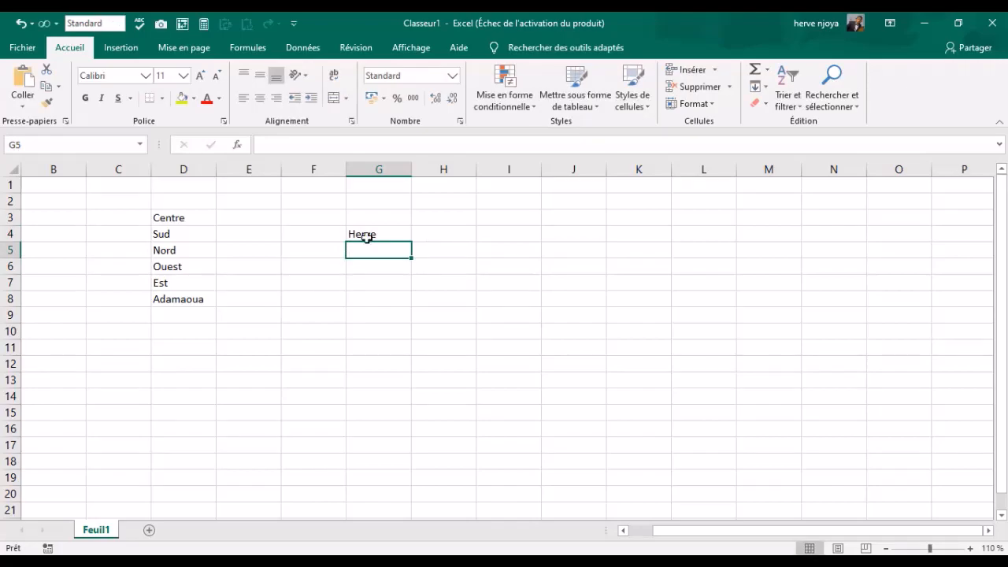
{"action": "left_click", "coordinate": [366, 237]}
{"action": "left_click_drag", "start_coordinate": [411, 242], "coordinate": [417, 369]}
{"action": "left_click", "coordinate": [443, 270]}
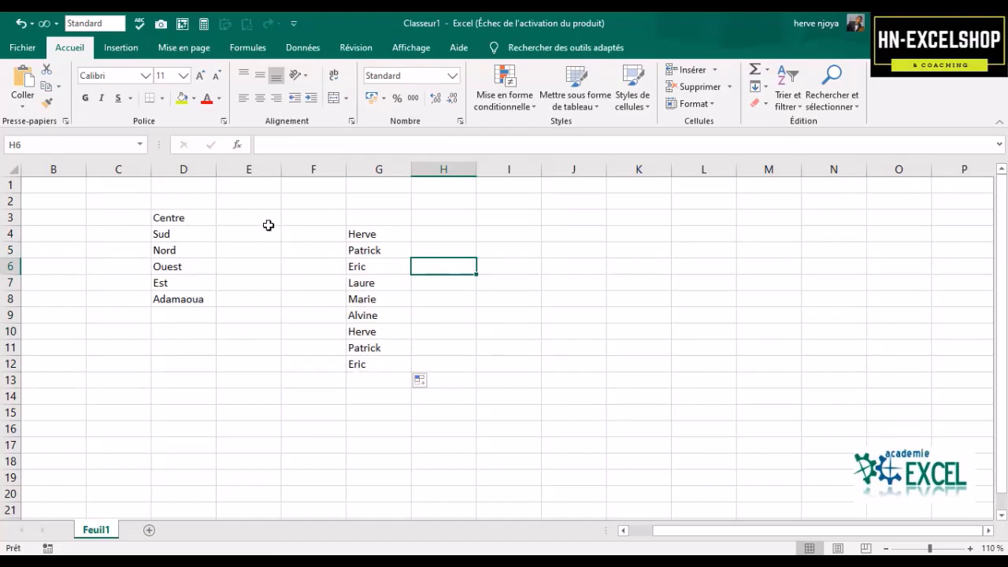
- Clear the region names and the first-name series from D2:G12
{"action": "left_click_drag", "start_coordinate": [181, 201], "coordinate": [394, 362]}
{"action": "key", "text": "Delete"}
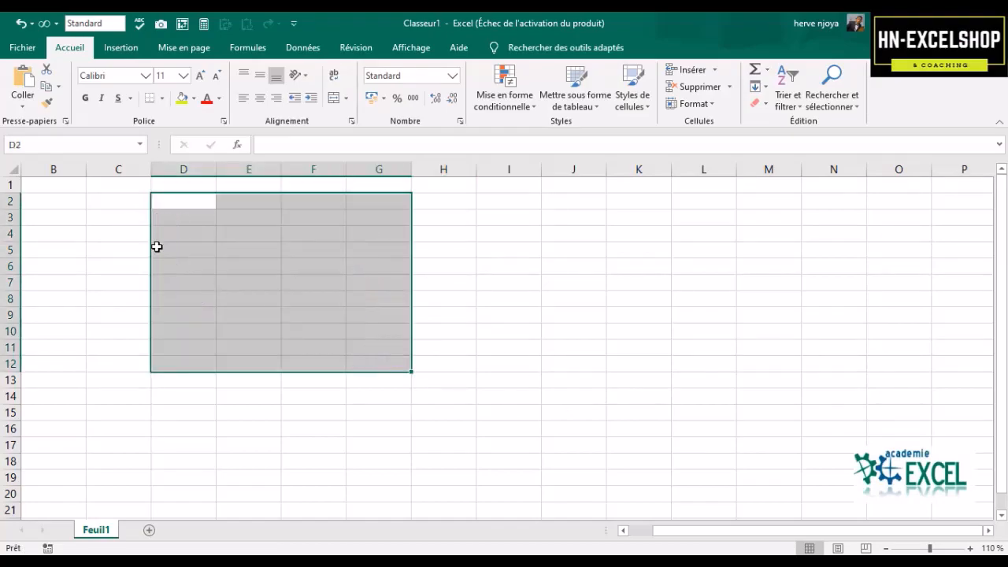
{"action": "left_click", "coordinate": [312, 287]}
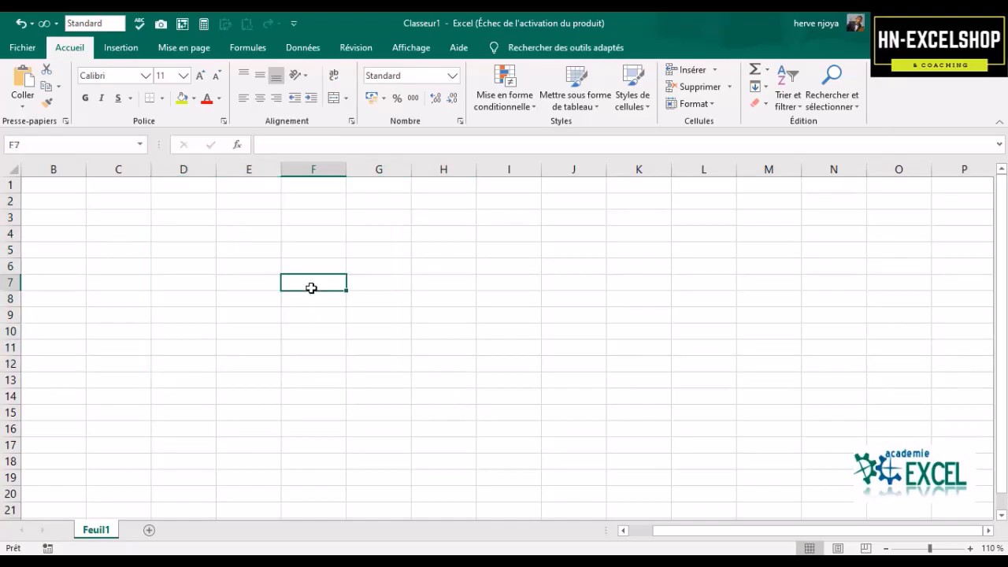